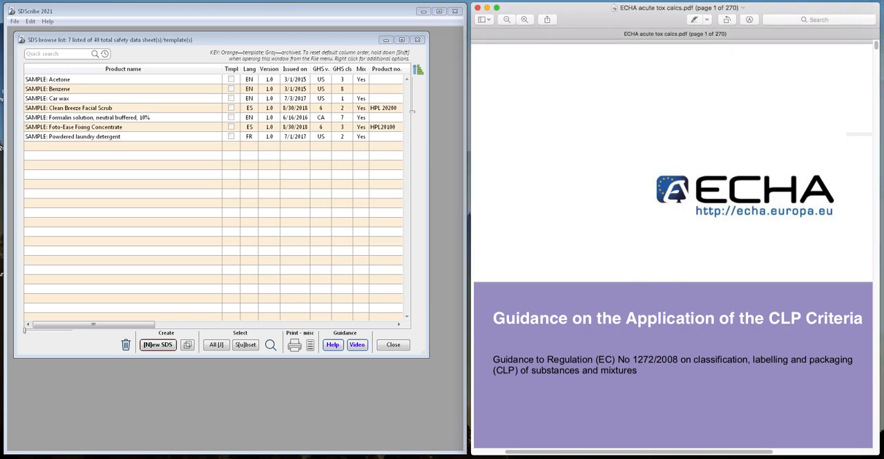
# - Go to page 33 of the ECHA guidance PDF and examine the Example 11 ingredient table and ATEmix equation
pyautogui.click(113, 0)
pyautogui.click(135, 38)
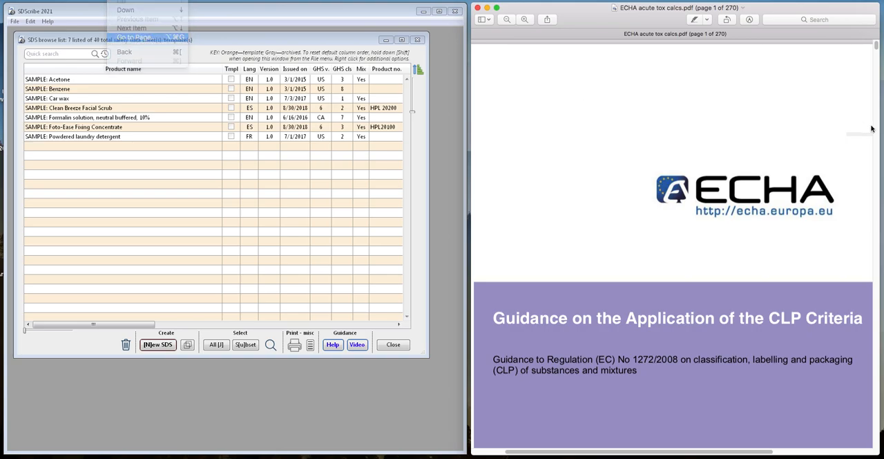
pyautogui.write('33')
pyautogui.press('Return')
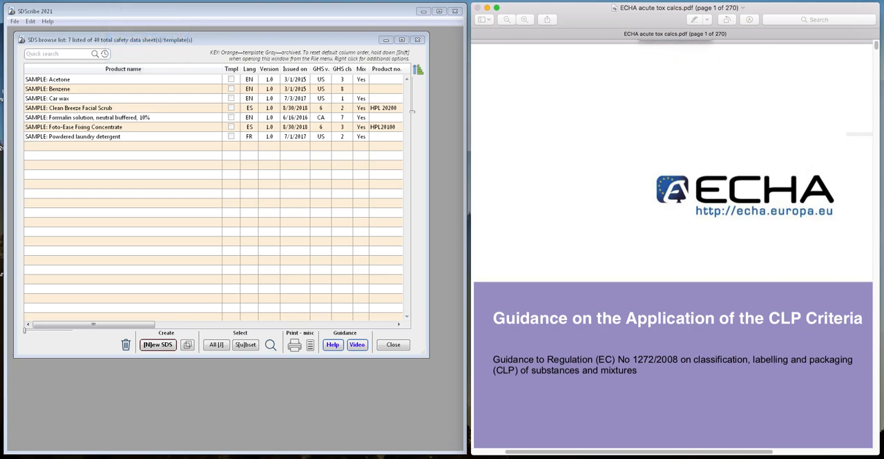
pyautogui.scroll(-5, 700, 360)
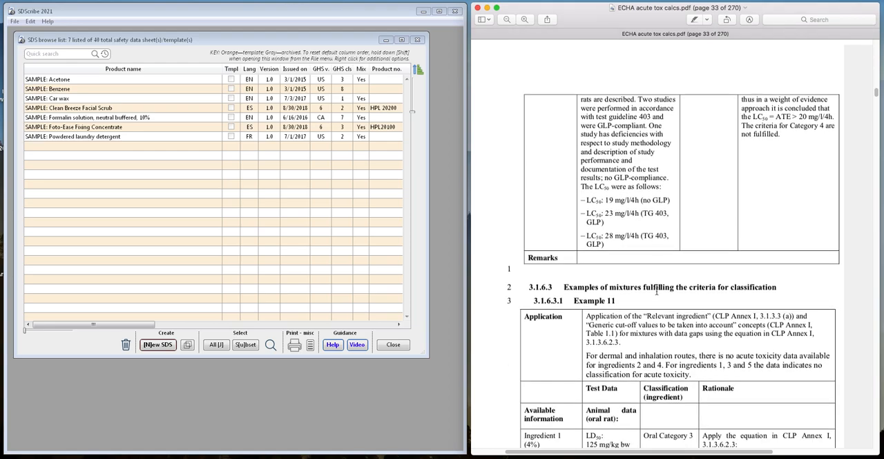
pyautogui.scroll(-3, 655, 289)
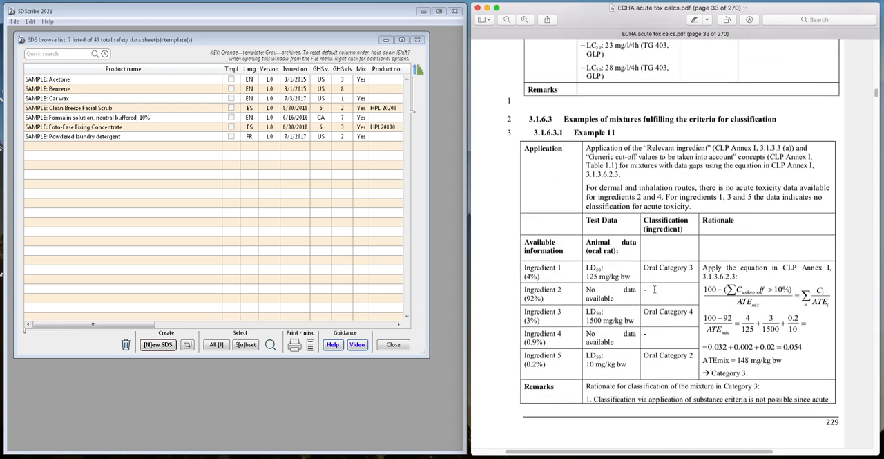
pyautogui.scroll(-1, 654, 289)
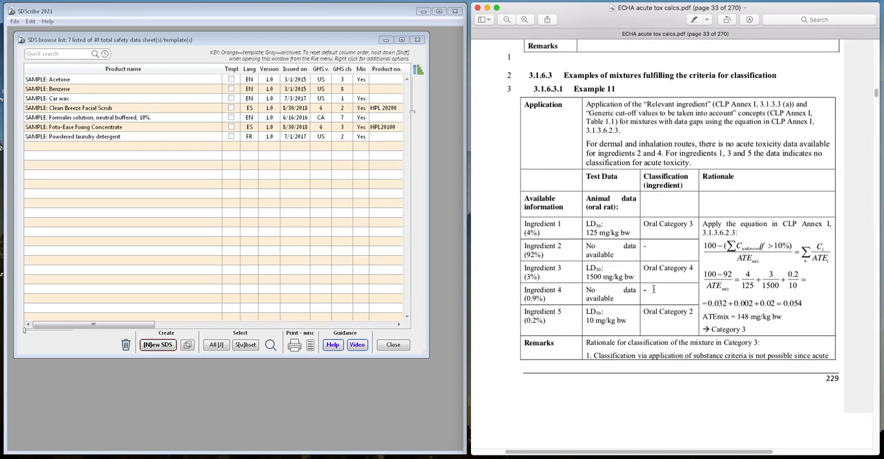
pyautogui.scroll(-2, 654, 289)
pyautogui.scroll(1, 653, 289)
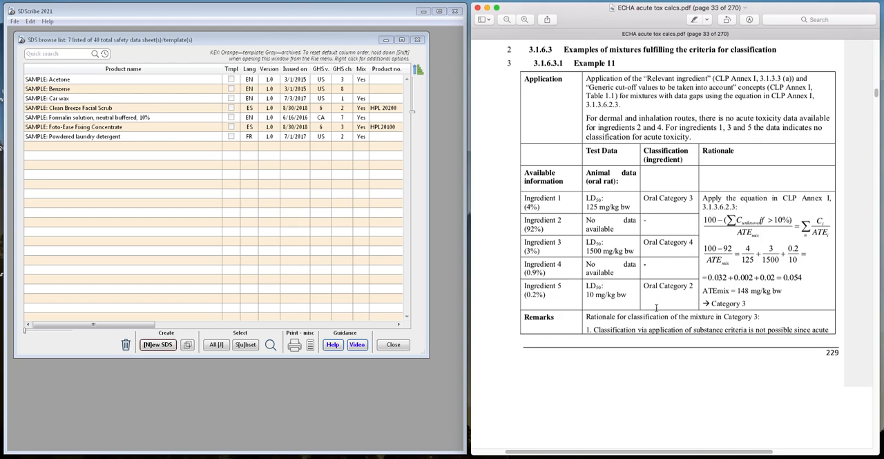
# - Read the Example 11 remarks continuing on page 34 of the PDF, and return to the ingredient table
pyautogui.click(178, 256)
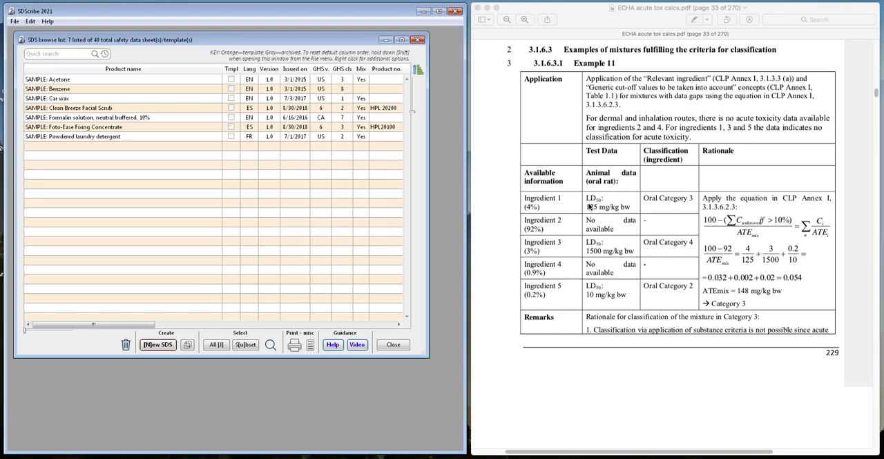
pyautogui.click(650, 198)
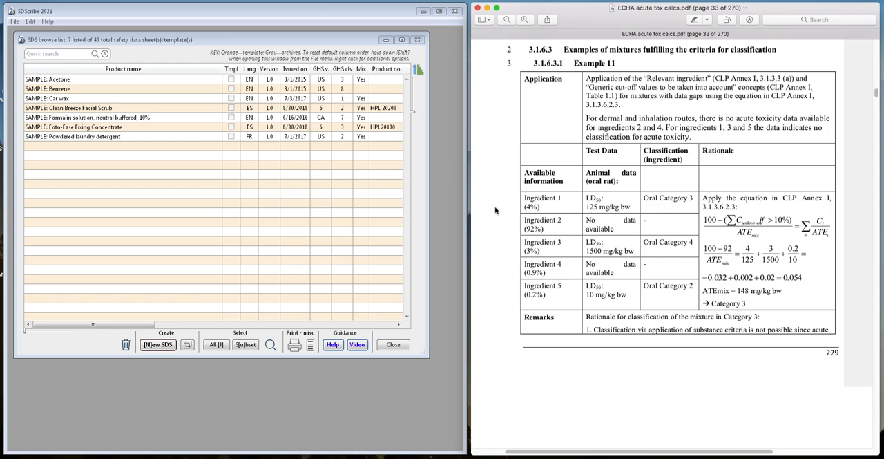
pyautogui.scroll(-6, 507, 196)
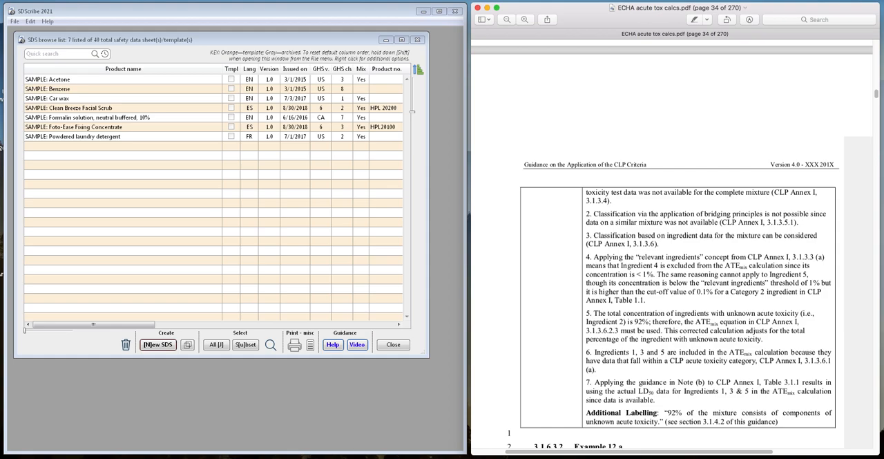
pyautogui.scroll(4, 558, 172)
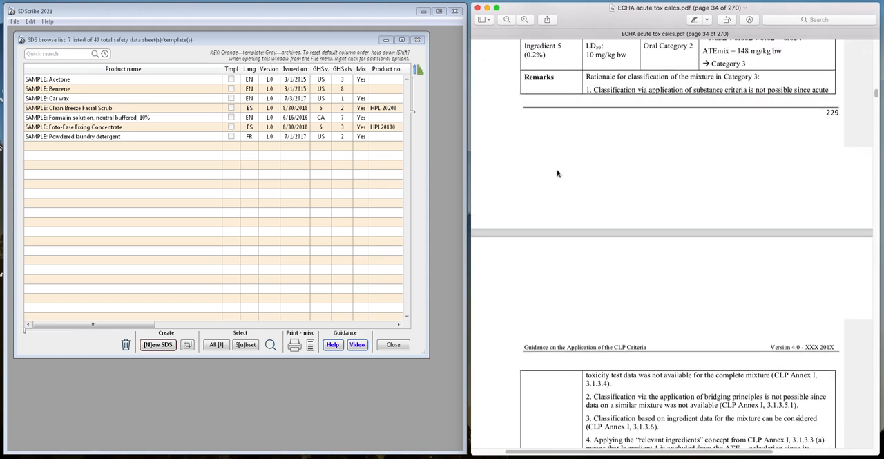
pyautogui.scroll(4, 557, 172)
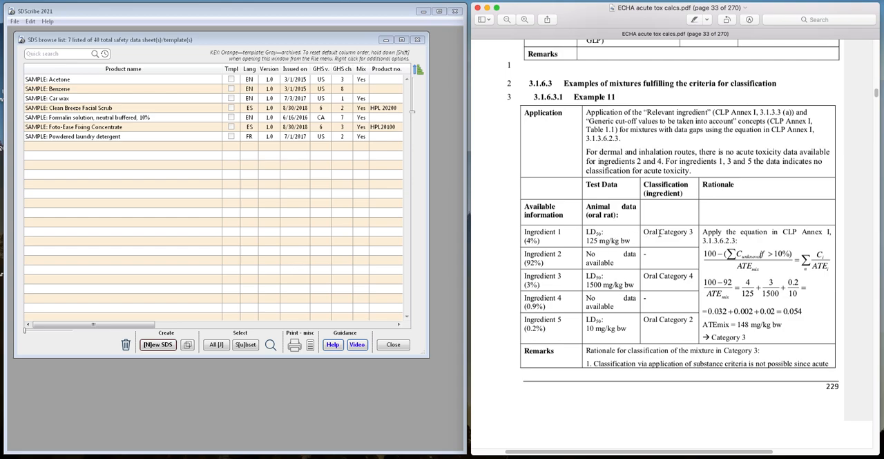
# - Switch to SDScribe and start a new substance record named "ECHA ingredient 1" in the substances section
pyautogui.click(47, 270)
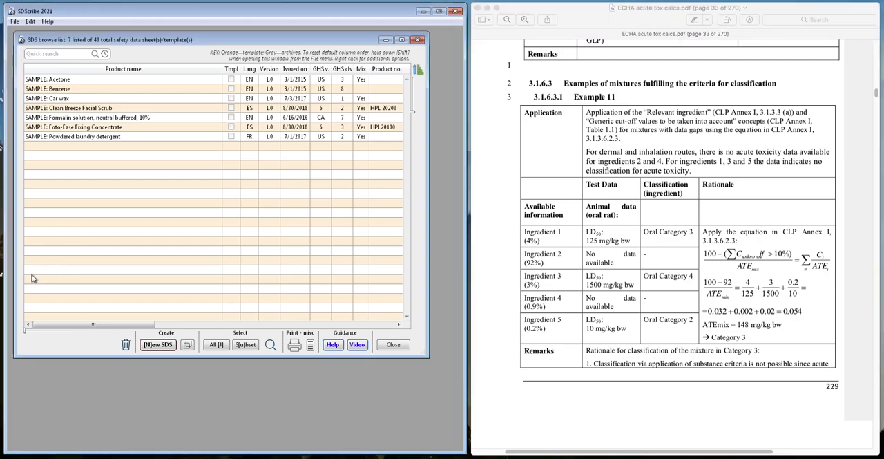
pyautogui.click(15, 21)
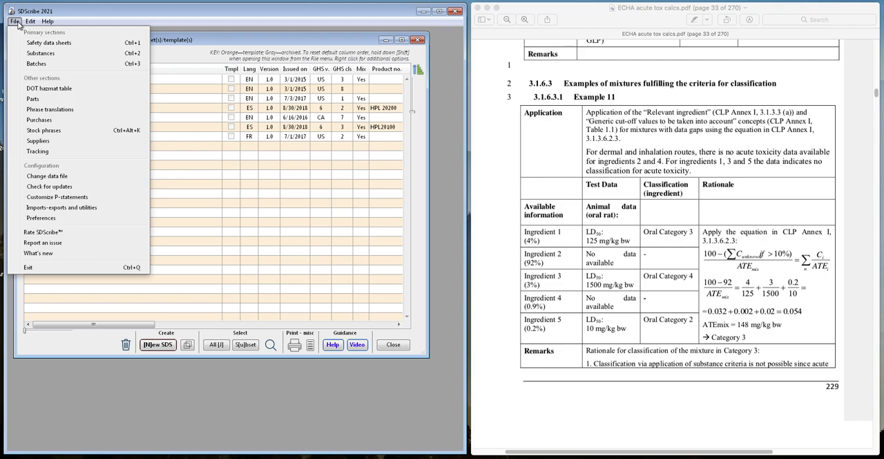
pyautogui.click(31, 53)
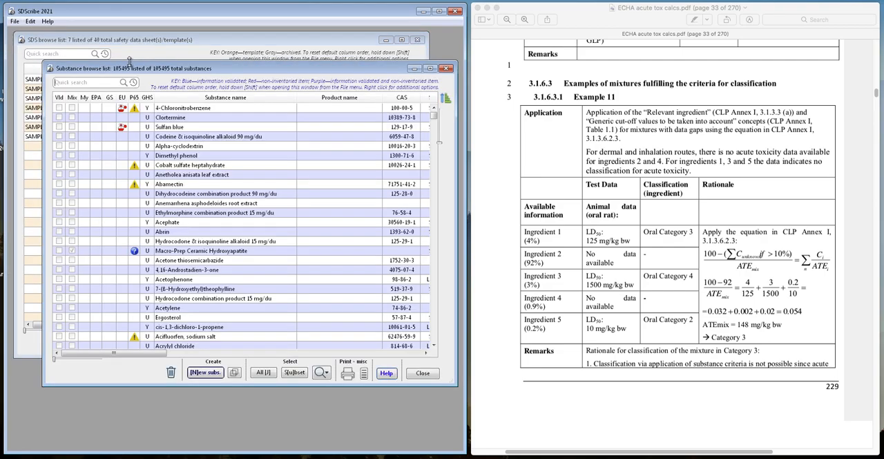
pyautogui.click(205, 373)
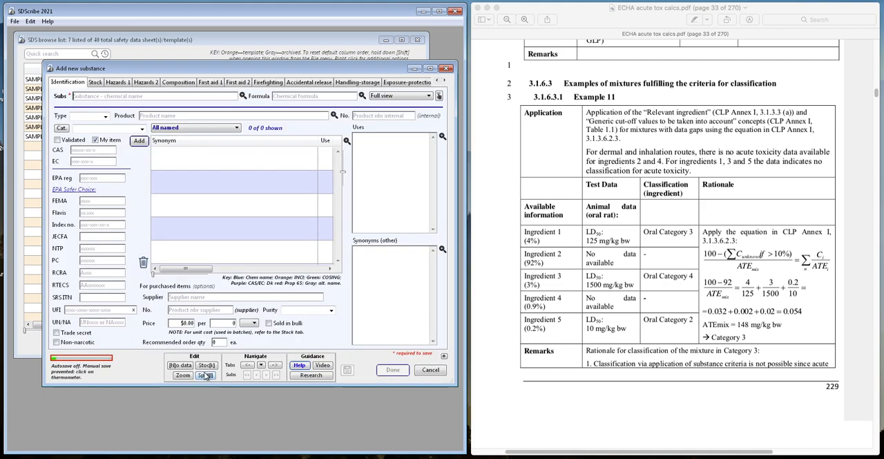
pyautogui.write('ECHA ingredient 1')
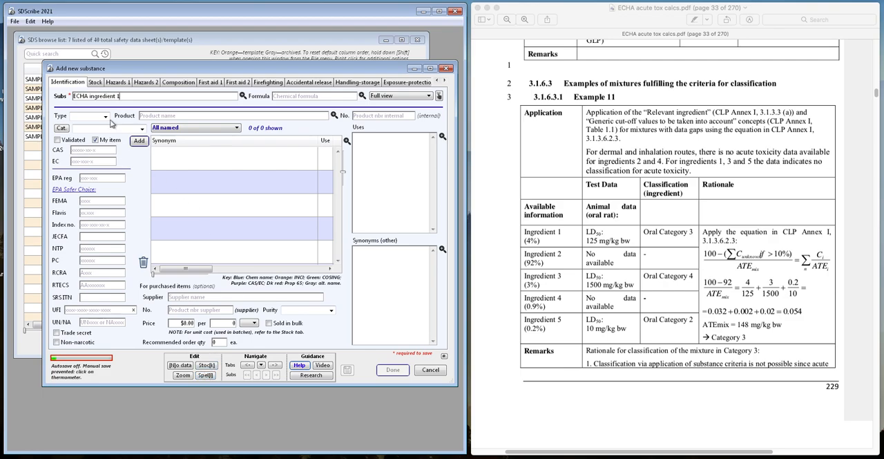
# - Add the GHS classification "Acute toxicity, oral (chapter 3.1), Cat. 3" to ECHA ingredient 1
pyautogui.click(117, 83)
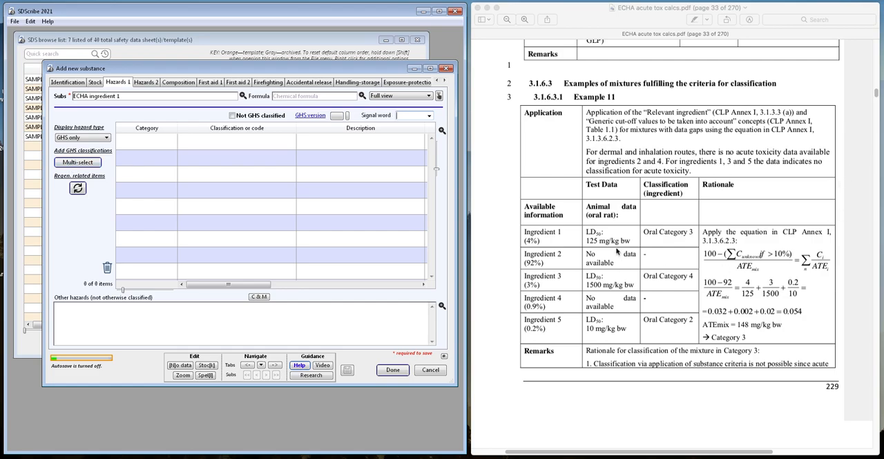
pyautogui.click(78, 162)
pyautogui.write('oral')
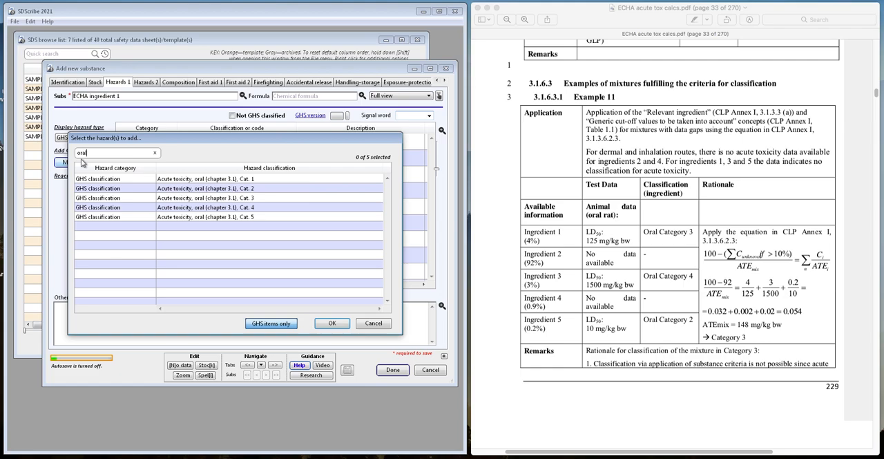
pyautogui.doubleClick(194, 198)
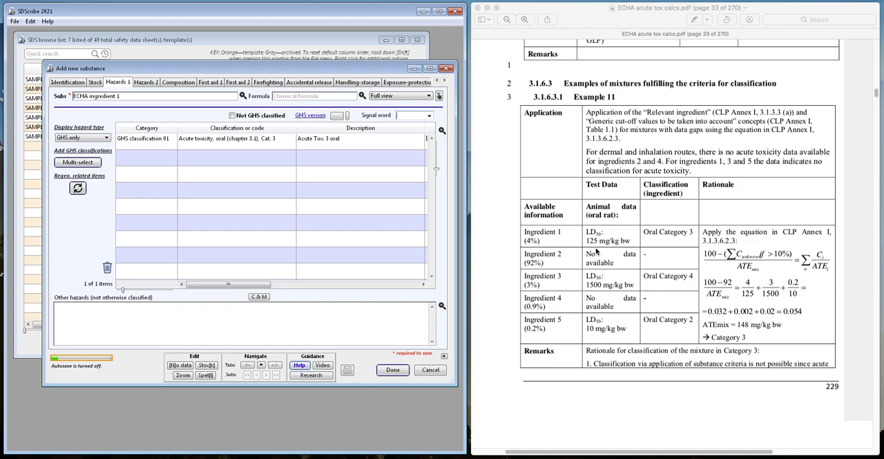
# - Set the measured oral acute toxicity of ECHA ingredient 1 to 125 mg/kg and save the substance
pyautogui.click(261, 365)
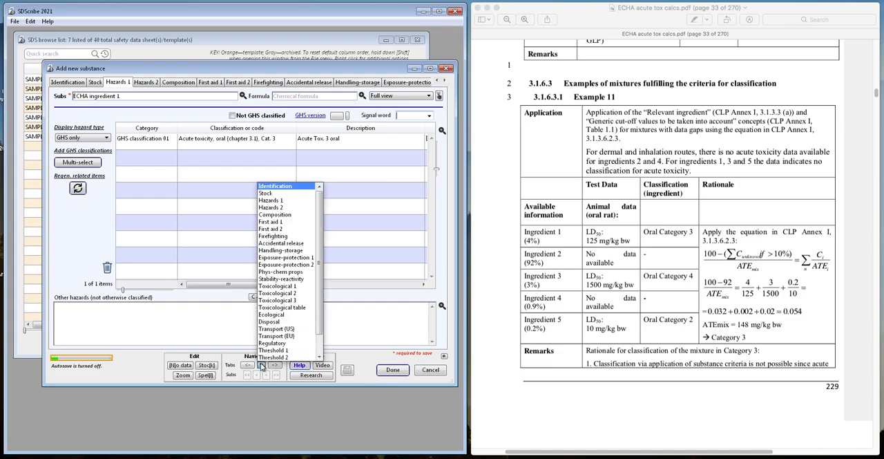
pyautogui.click(265, 309)
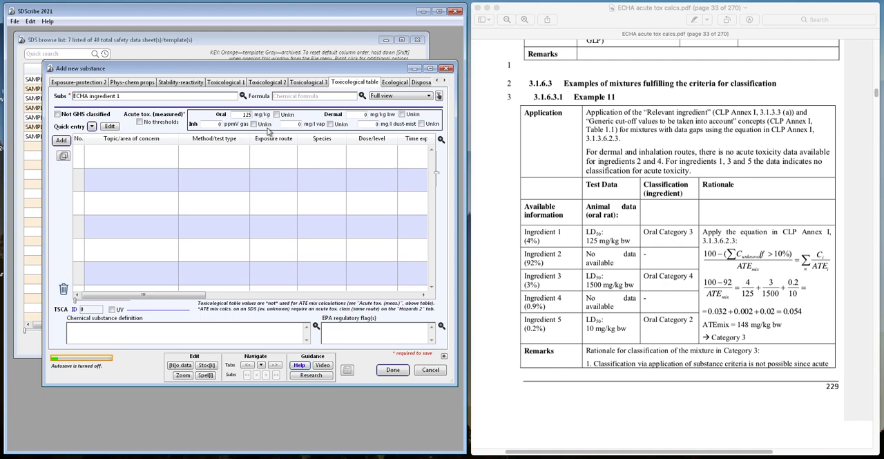
pyautogui.click(390, 371)
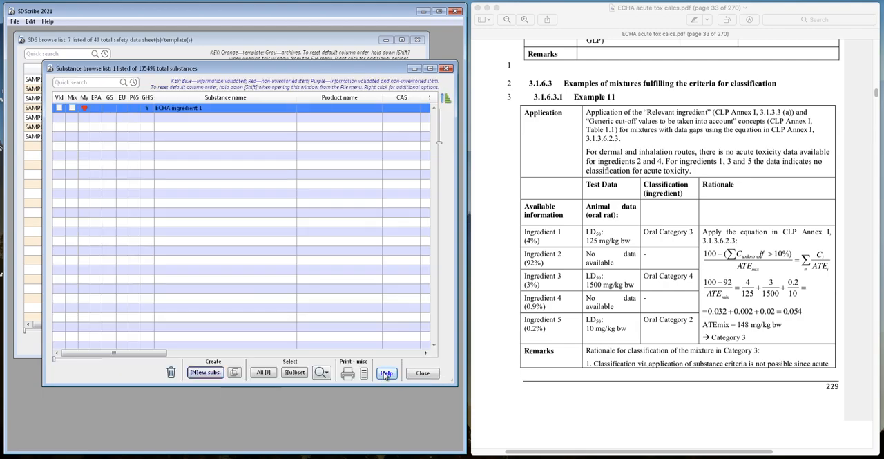
# - Start another new substance record named "ECHA ingredient 2"
pyautogui.hotkey('ctrl', 'n')
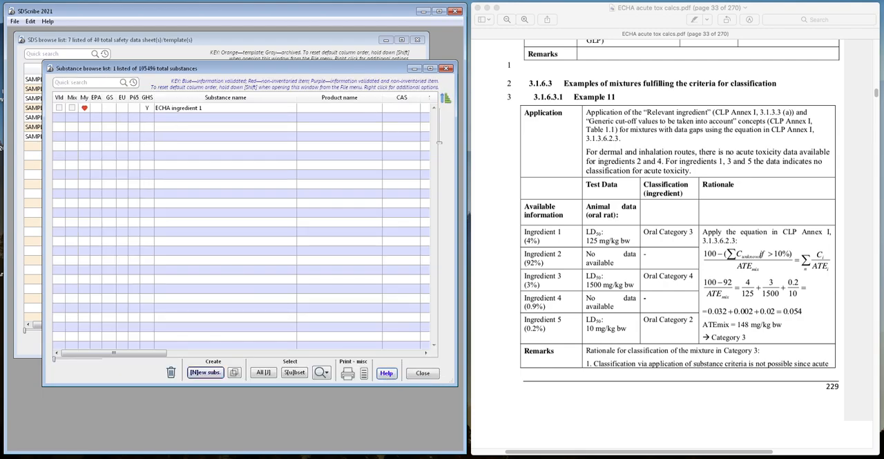
pyautogui.write('E')
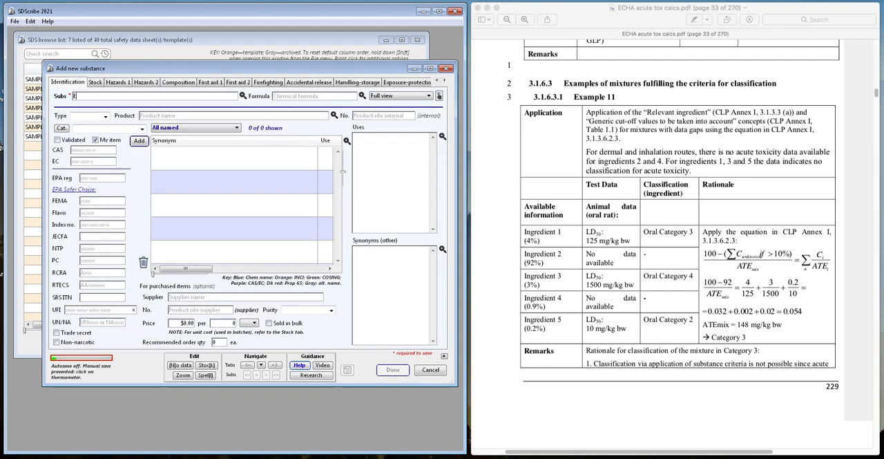
pyautogui.write('HCCHA ingredient 2')
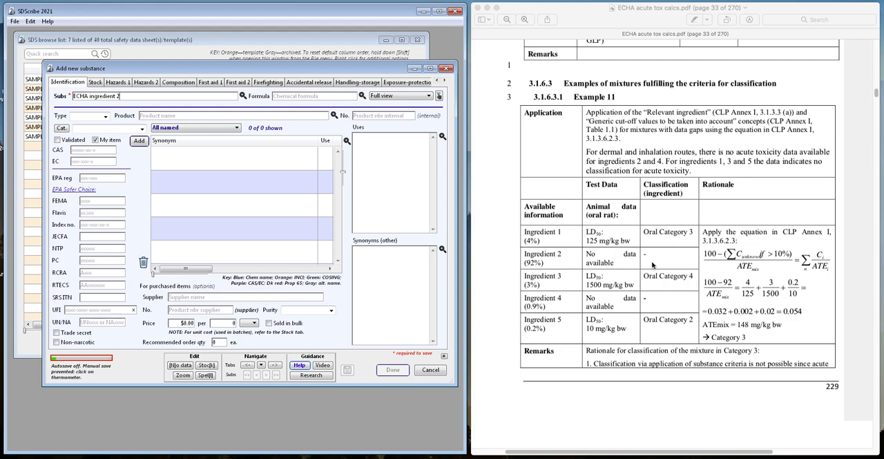
# - Mark the measured oral acute toxicity of ECHA ingredient 2 as unknown, without a hazard classification, and save the substance
pyautogui.click(117, 82)
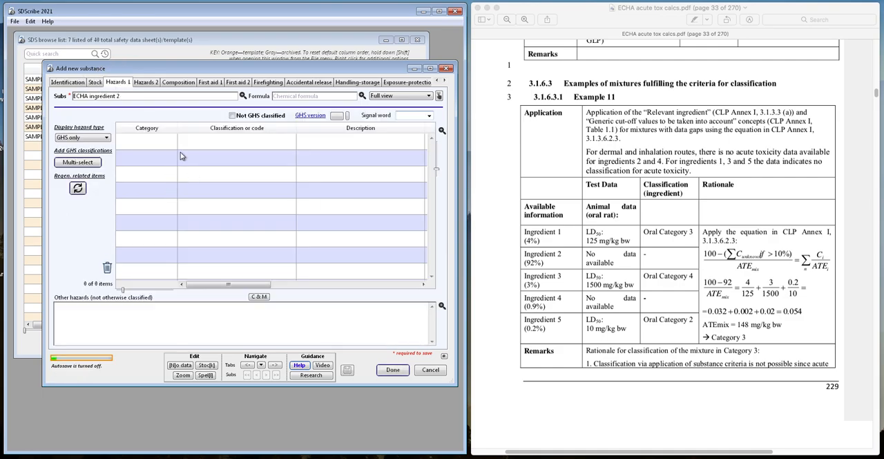
pyautogui.click(260, 365)
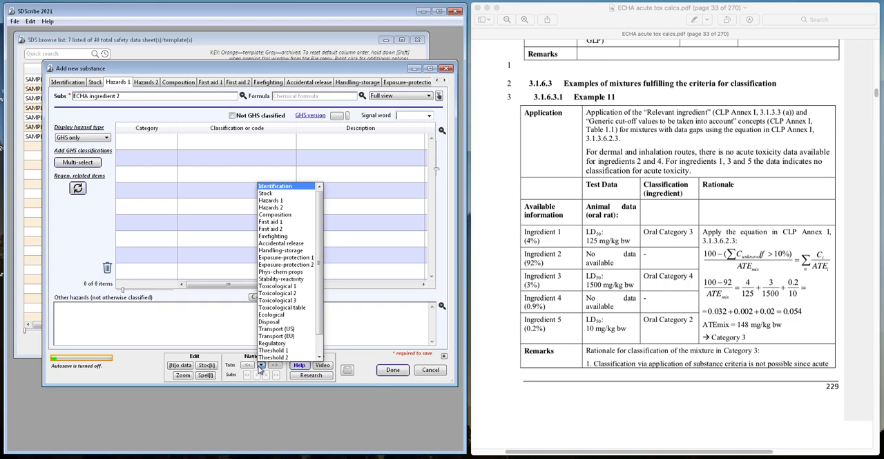
pyautogui.click(270, 308)
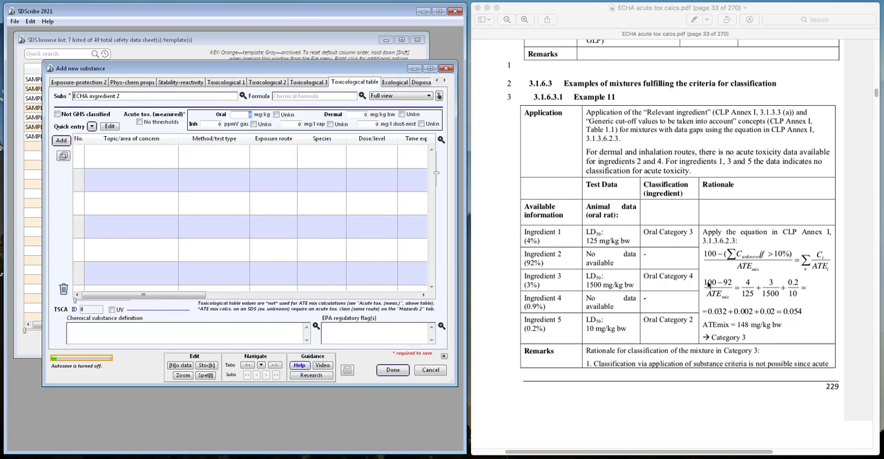
pyautogui.click(277, 115)
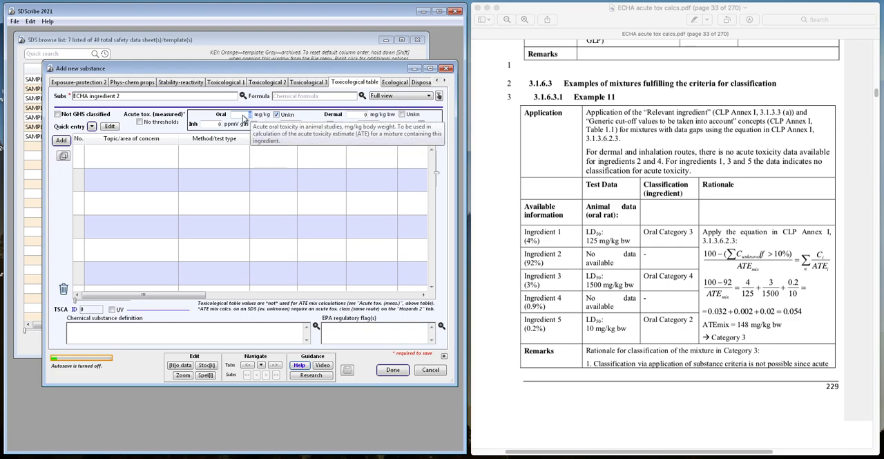
pyautogui.click(389, 369)
pyautogui.click(206, 130)
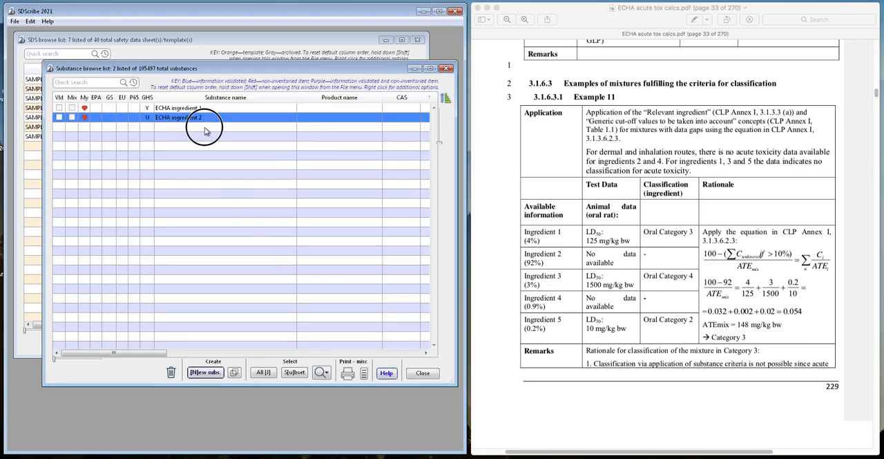
# - Start a third new substance record named "ECHA ingredient 3"
pyautogui.hotkey('ctrl', 'n')
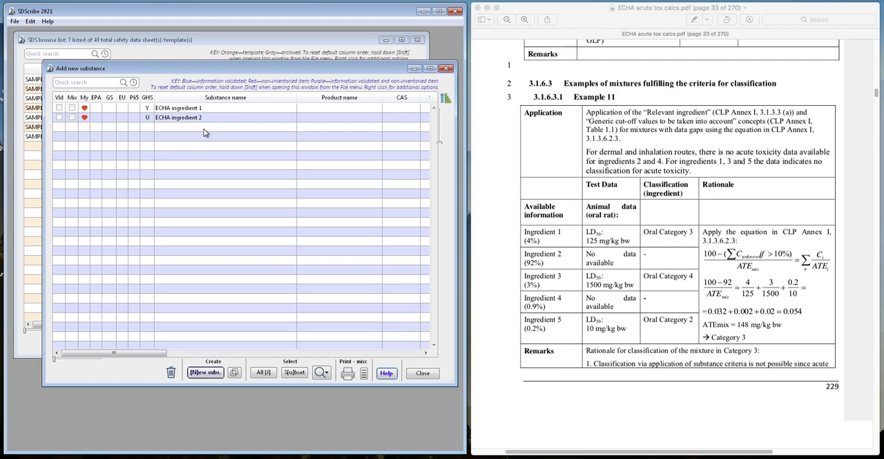
pyautogui.write('ECHA ingredient 3')
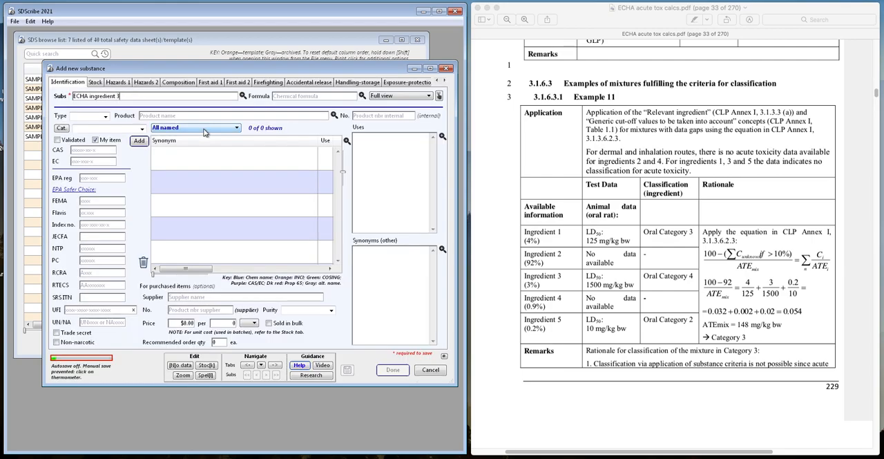
# - Add the GHS classification "Acute toxicity, oral (chapter 3.1), Cat. 4" to ECHA ingredient 3
pyautogui.click(261, 365)
pyautogui.click(263, 200)
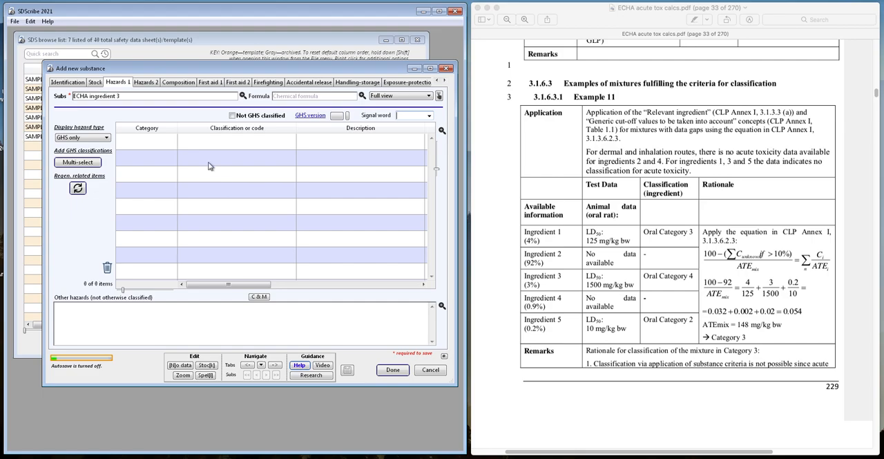
pyautogui.click(72, 163)
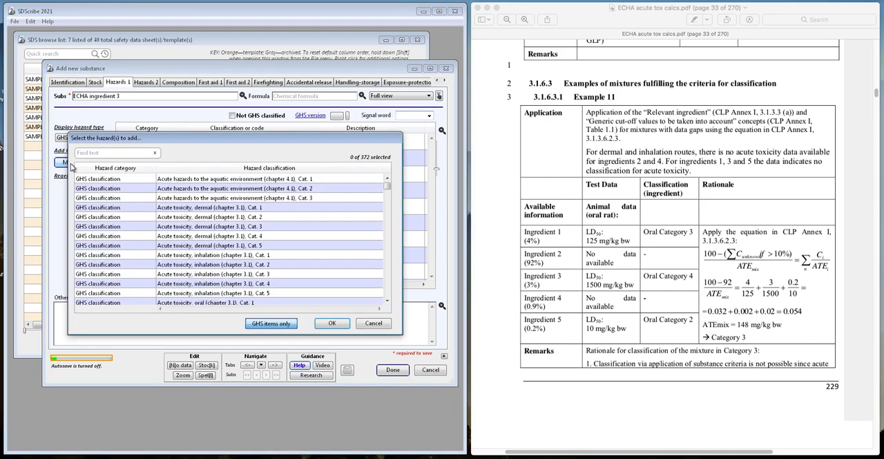
pyautogui.write('oral')
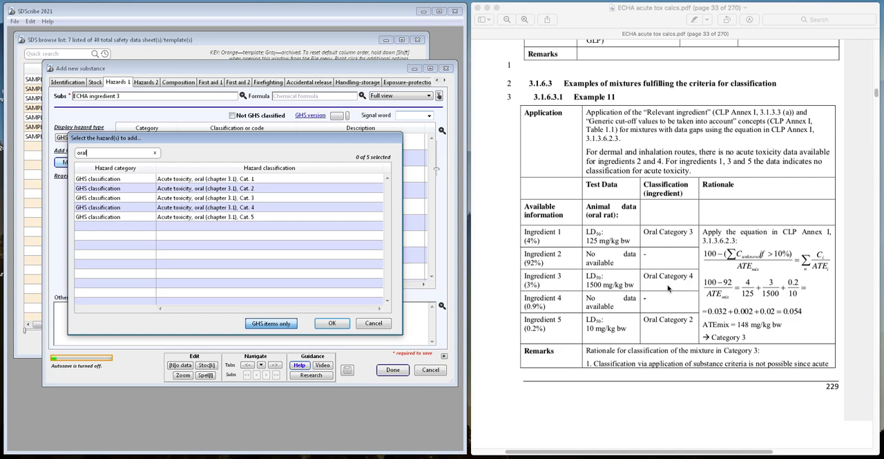
pyautogui.doubleClick(199, 208)
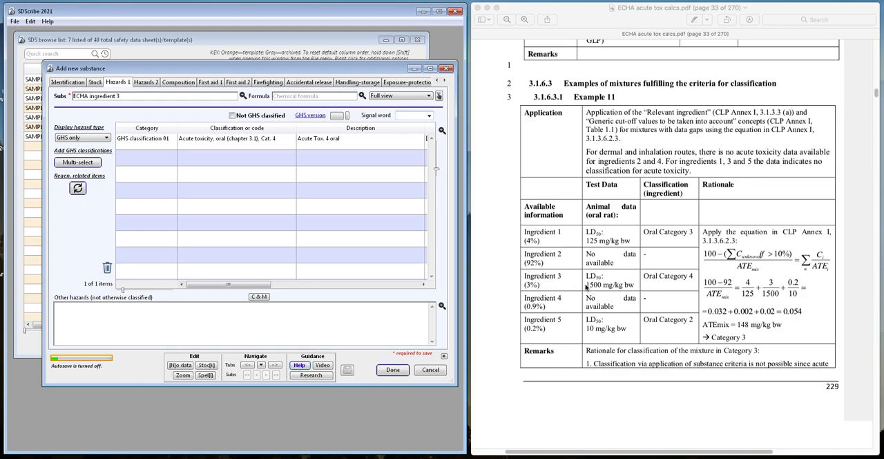
# - Set the measured oral acute toxicity of ECHA ingredient 3 to 1500 mg/kg and save the substance
pyautogui.click(261, 365)
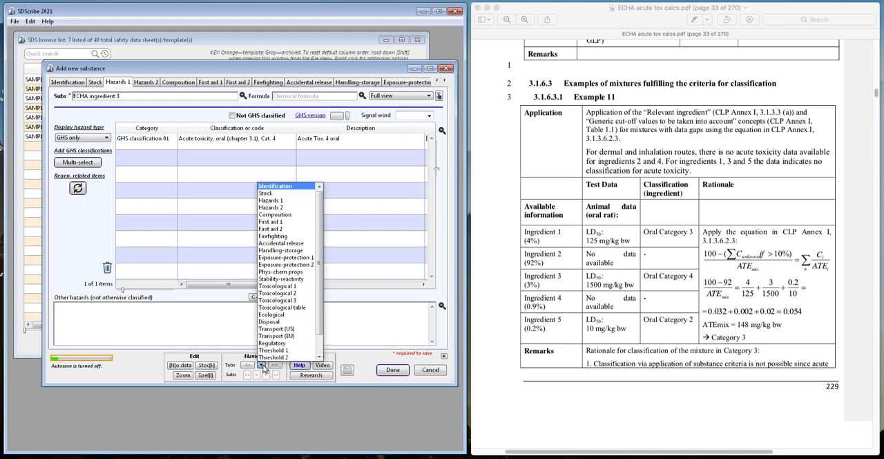
pyautogui.click(276, 306)
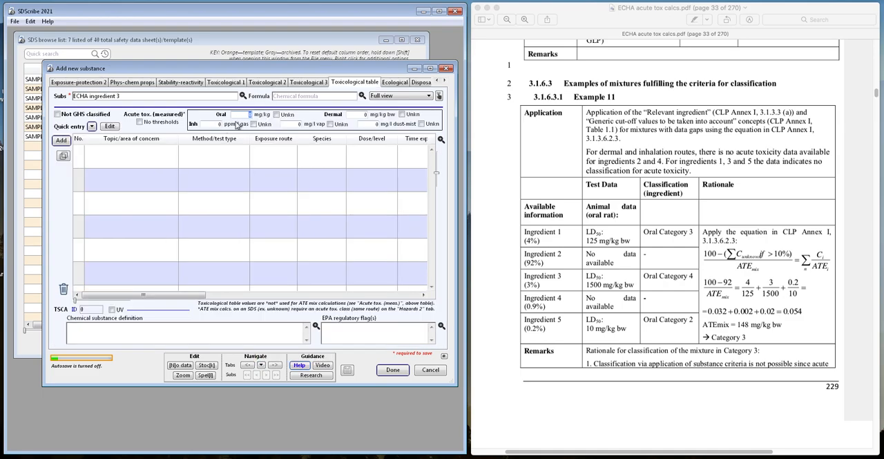
pyautogui.write('00')
pyautogui.click(393, 370)
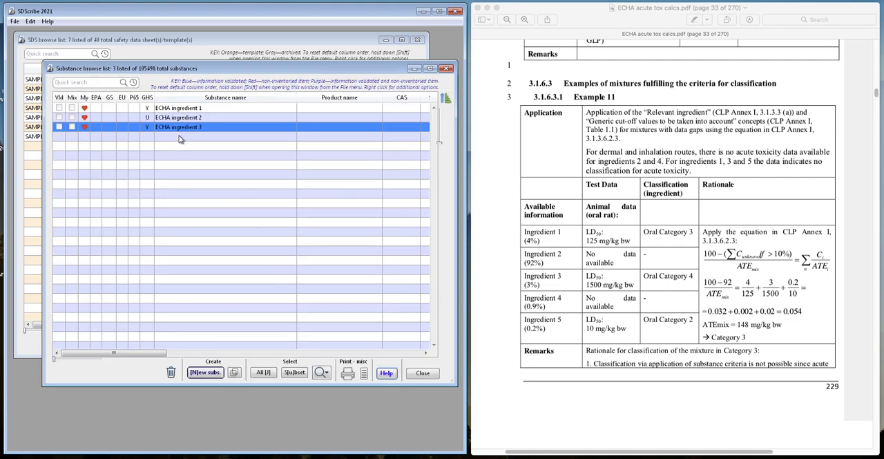
# - Start a fourth new substance record named "ECHA ingredient 4"
pyautogui.click(179, 137)
pyautogui.hotkey('ctrl', 'n')
pyautogui.write('ECHA ingredient 4')
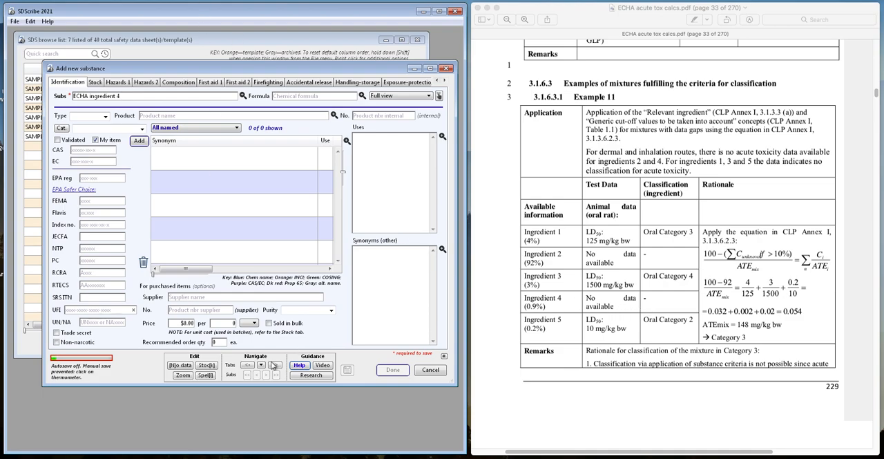
# - Mark the measured oral acute toxicity of ECHA ingredient 4 as unknown, without adding a hazard classification, and save the substance
pyautogui.click(125, 84)
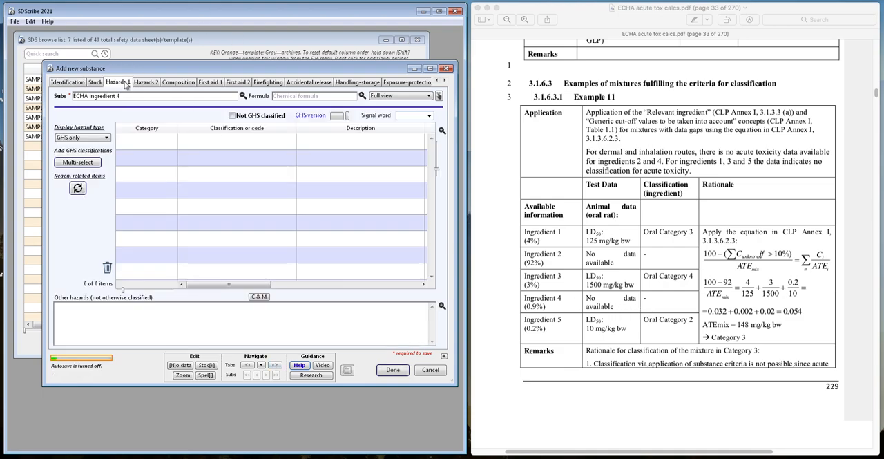
pyautogui.click(261, 364)
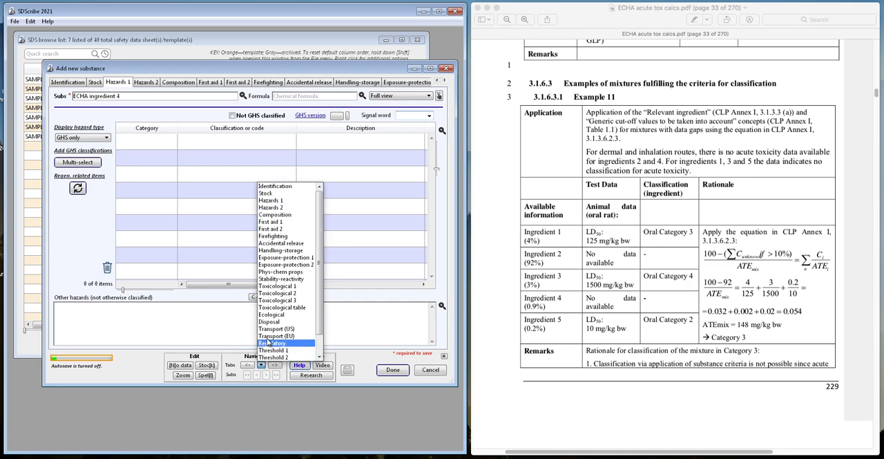
pyautogui.click(268, 312)
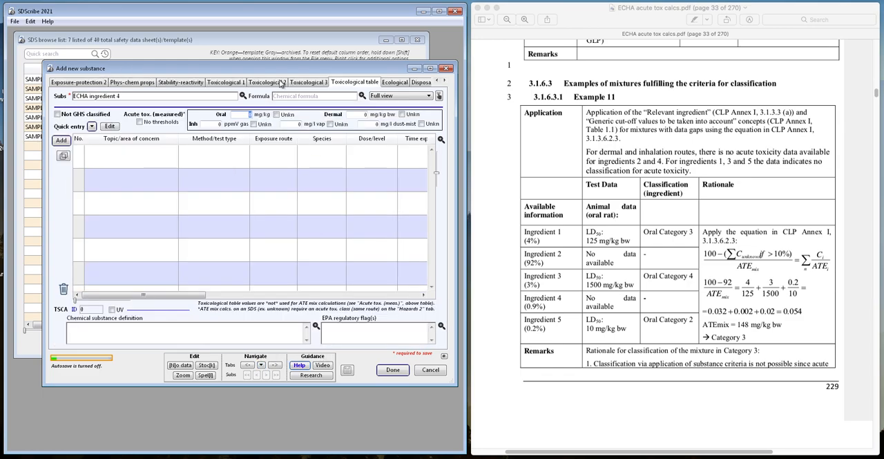
pyautogui.click(276, 114)
pyautogui.click(391, 370)
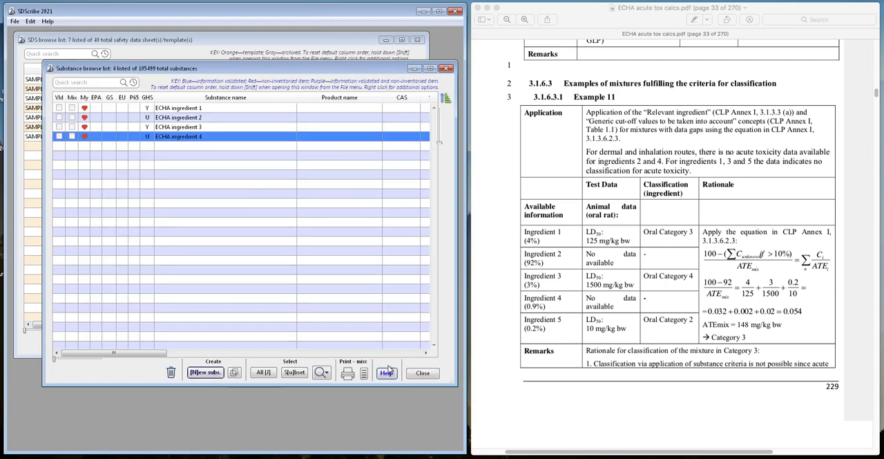
# - Start a fifth new substance record named "ECHA ingredient 5"
pyautogui.click(185, 151)
pyautogui.hotkey('ctrl', 'n')
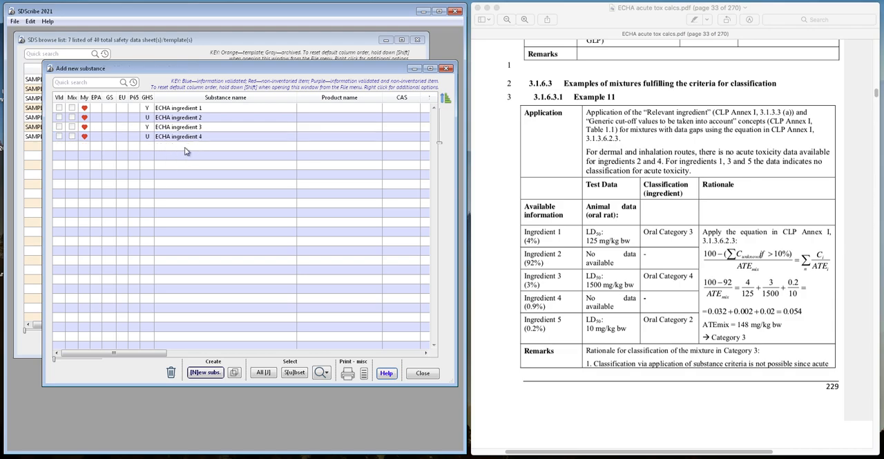
pyautogui.write('ECHA ingredient 5')
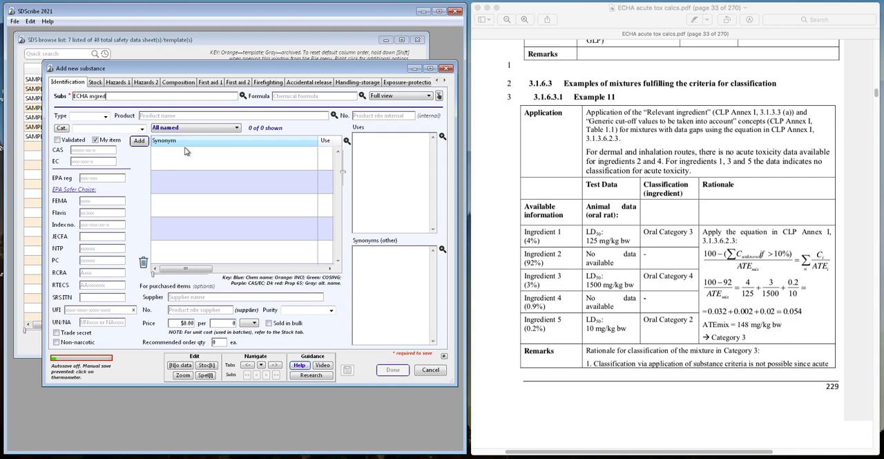
# - Add the GHS classification "Acute toxicity, oral (chapter 3.1), Cat. 2" to ECHA ingredient 5
pyautogui.click(259, 365)
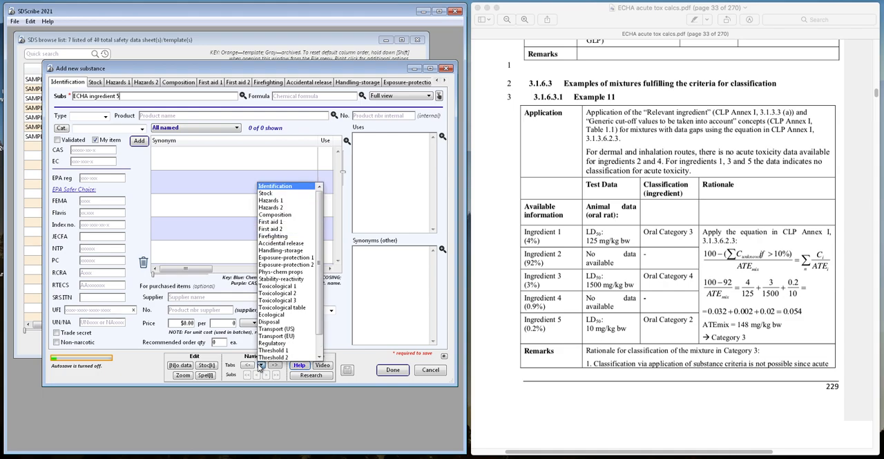
pyautogui.click(282, 200)
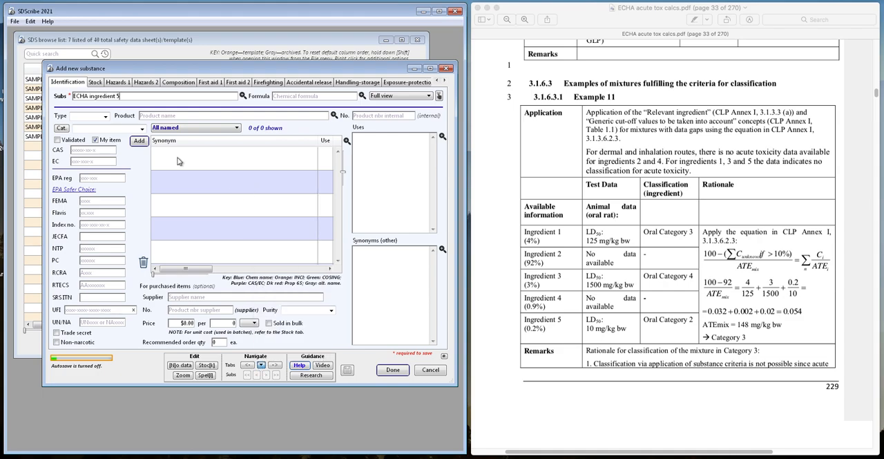
pyautogui.click(120, 82)
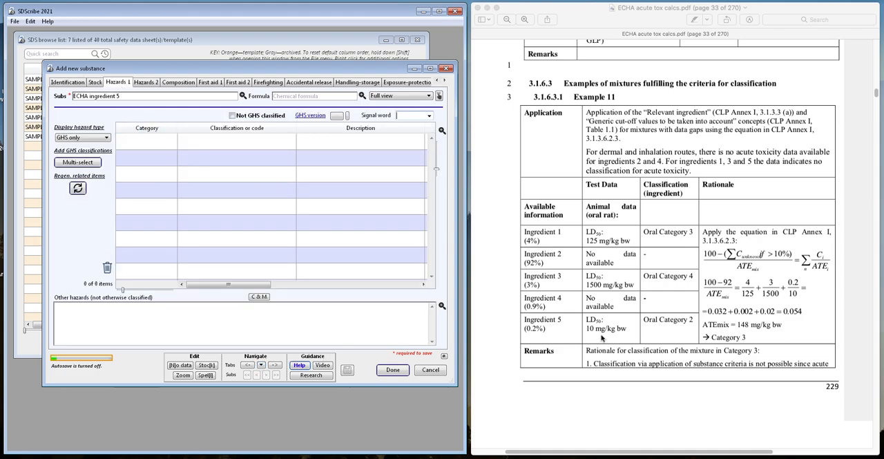
pyautogui.click(78, 162)
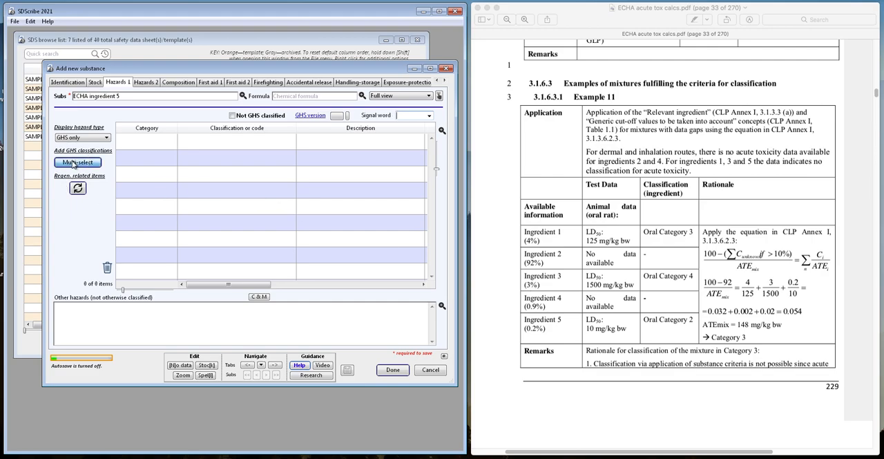
pyautogui.write('oral')
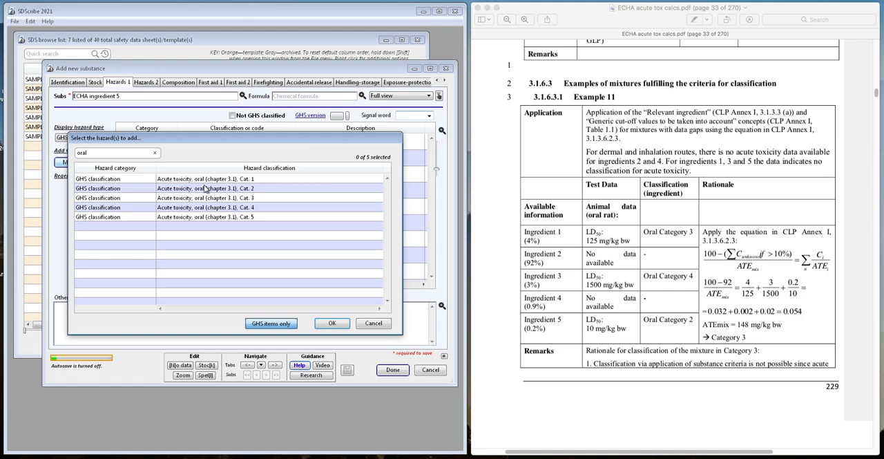
pyautogui.doubleClick(205, 188)
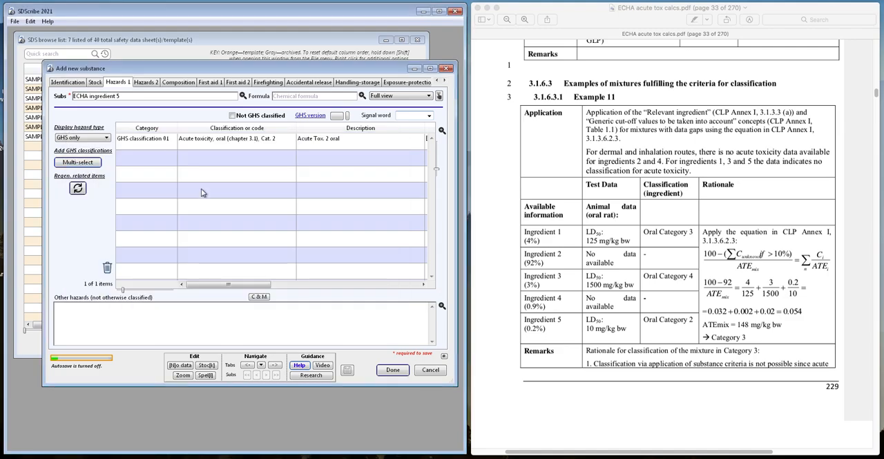
# - Set the measured oral acute toxicity of ECHA ingredient 5 to 10 mg/kg and save the substance
pyautogui.click(261, 364)
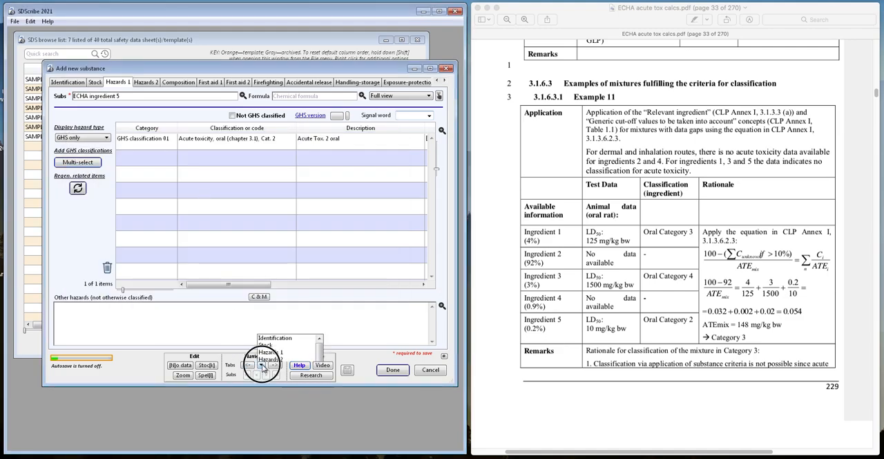
pyautogui.click(274, 308)
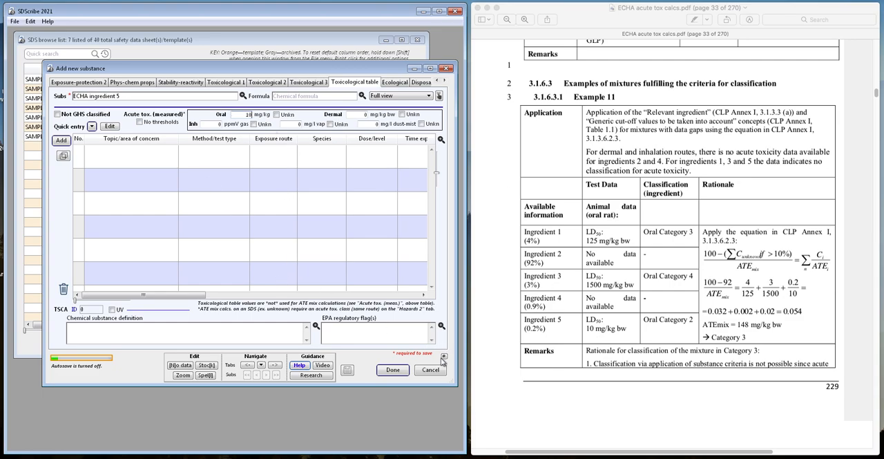
pyautogui.click(389, 372)
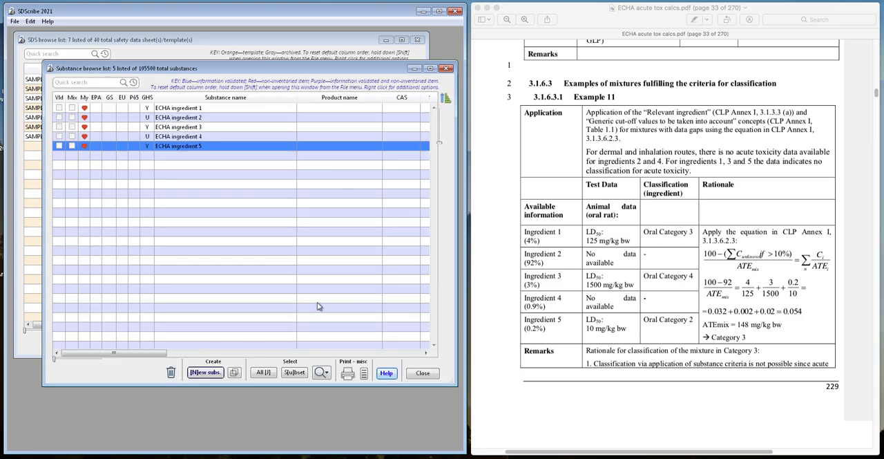
# - Create a new blank safety data sheet with the product name "ECHA product"
pyautogui.click(186, 42)
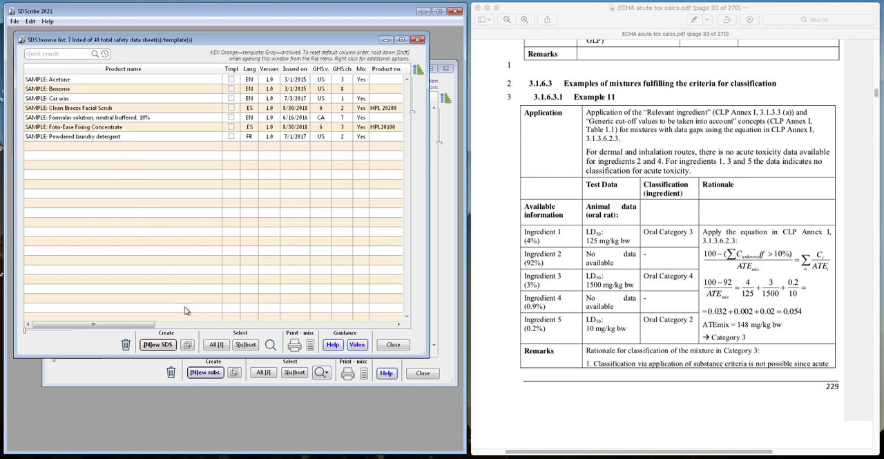
pyautogui.click(165, 345)
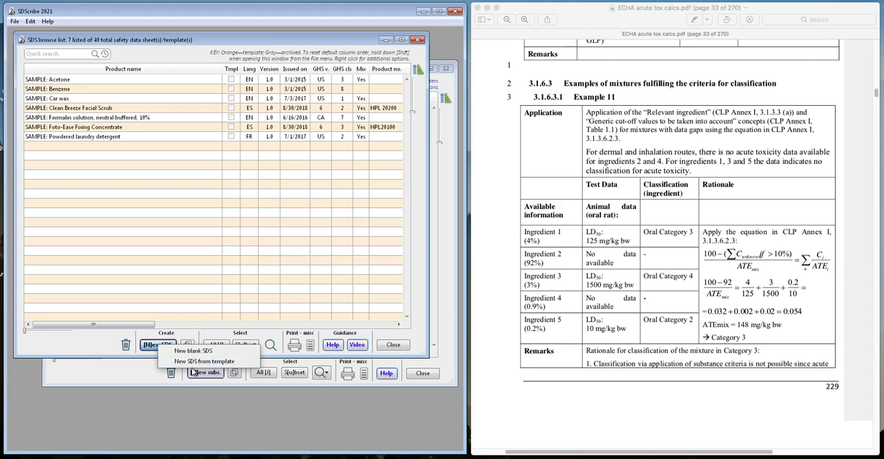
pyautogui.click(185, 352)
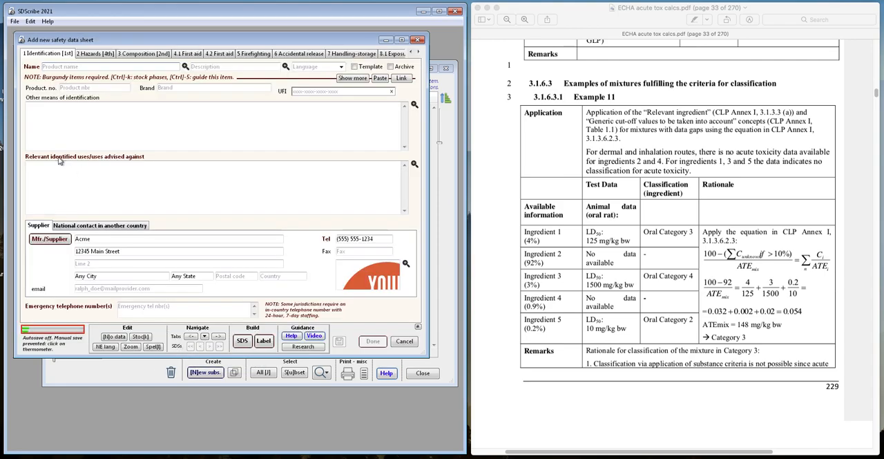
pyautogui.write('ECHA product')
# - Add ECHA ingredient 1 as the first component in the sheet's composition table, with a minimum concentration of 4 %
pyautogui.click(145, 54)
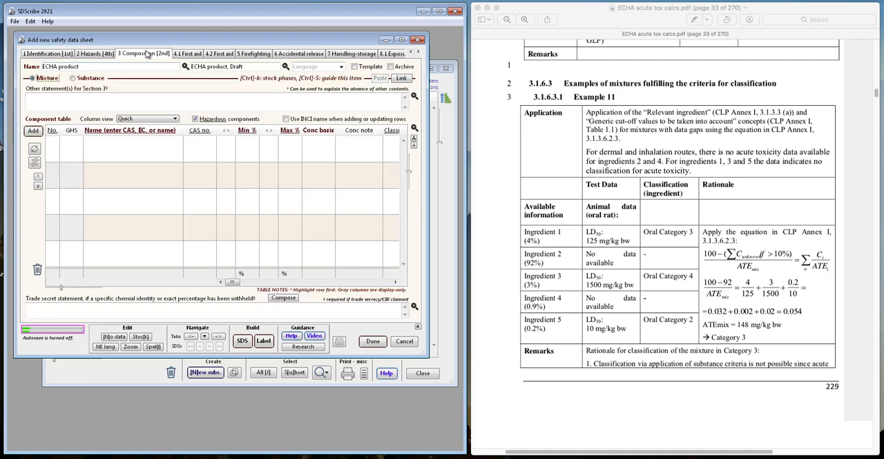
pyautogui.click(88, 151)
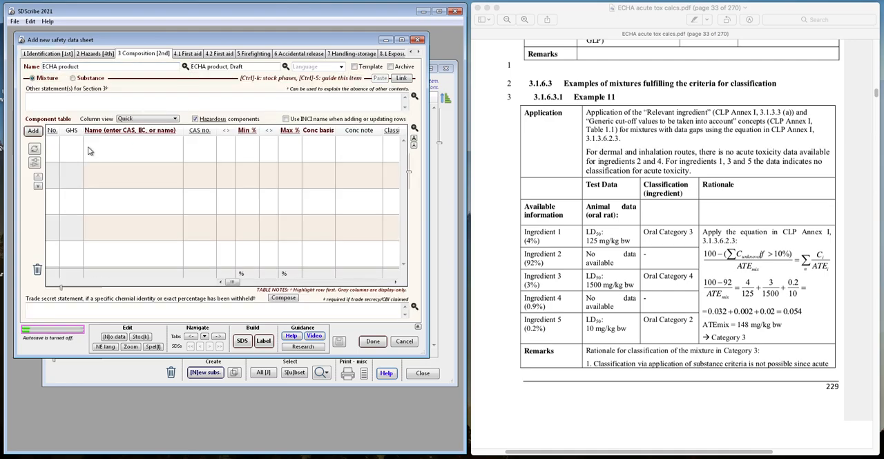
pyautogui.write('echa ingr')
pyautogui.press('Tab')
pyautogui.doubleClick(128, 222)
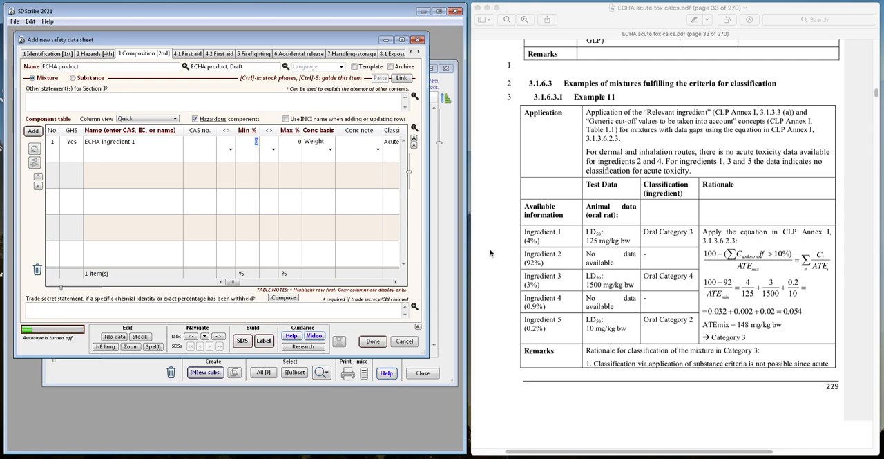
pyautogui.write('4')
# - Add ECHA ingredient 2 as the second component, with a minimum concentration of 92 %
pyautogui.click(118, 176)
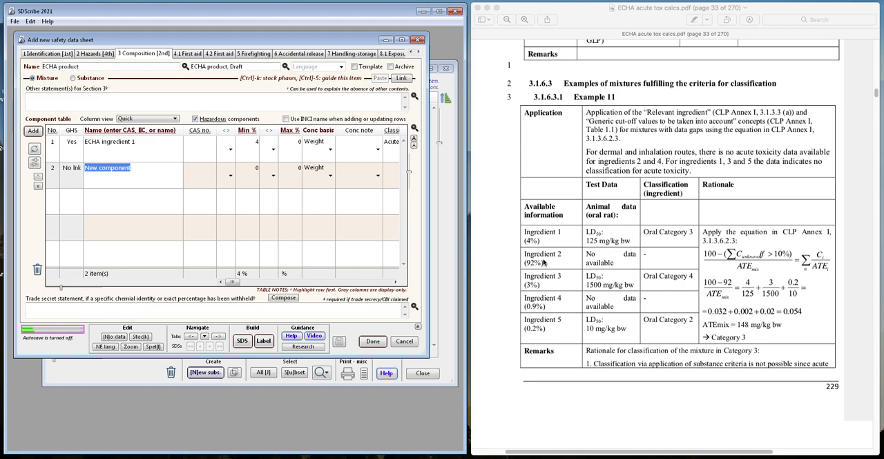
pyautogui.write('echa ingr')
pyautogui.press('Return')
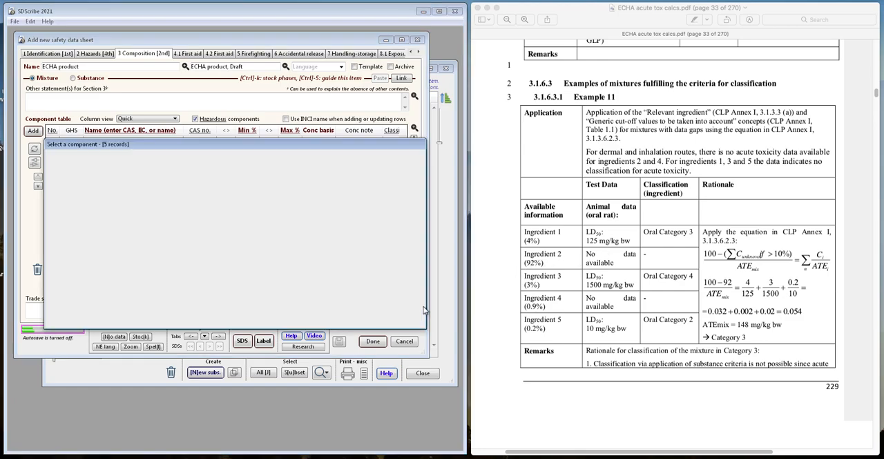
pyautogui.click(160, 212)
pyautogui.doubleClick(162, 213)
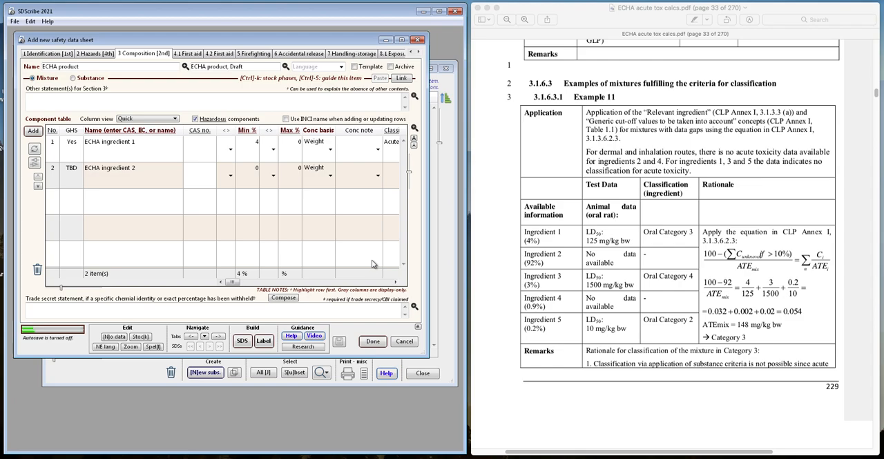
pyautogui.press('Tab')
pyautogui.press('Tab')
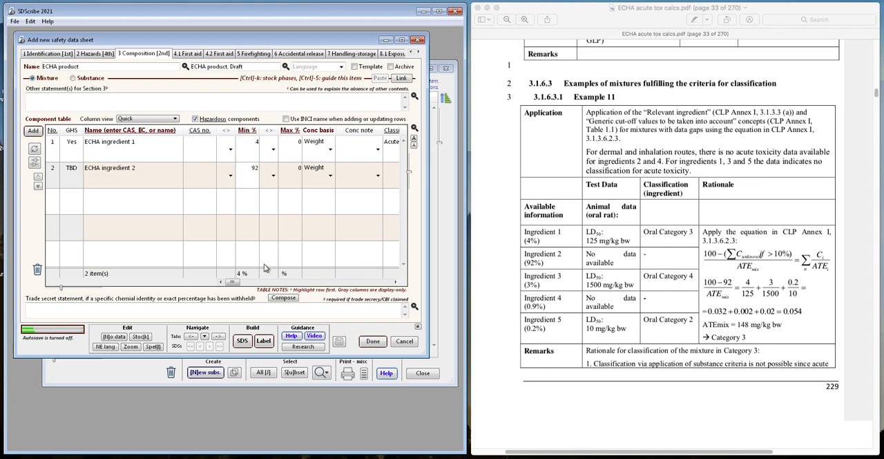
# - Add ECHA ingredient 3 as the third component, with a minimum concentration of 3 %
pyautogui.click(136, 212)
pyautogui.write('e')
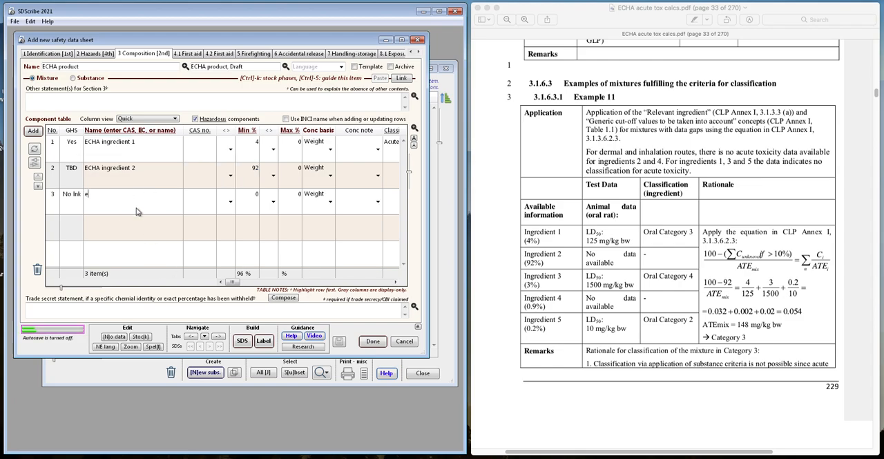
pyautogui.write('cha')
pyautogui.press('Return')
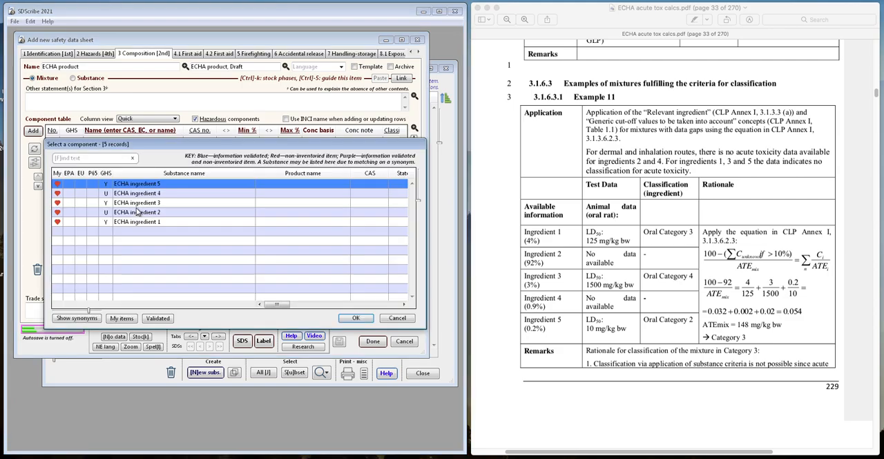
pyautogui.press('Down')
pyautogui.press('Down')
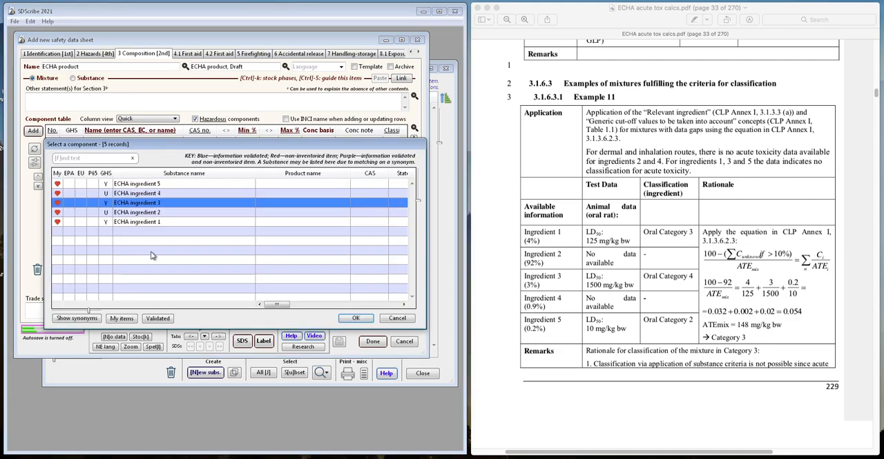
pyautogui.press('Return')
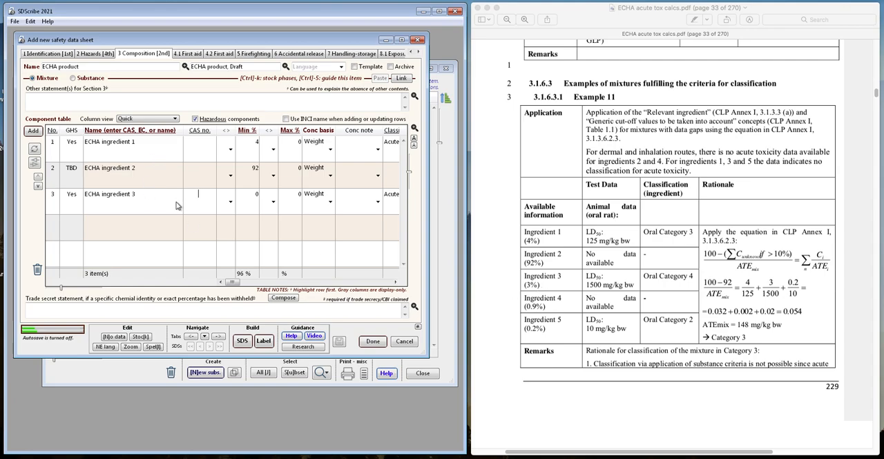
# - Add ECHA ingredient 4 as the fourth component in the composition table, with a minimum concentration of 0.9 %
pyautogui.click(133, 226)
pyautogui.click(134, 227)
pyautogui.write('Echa ing')
pyautogui.press('Tab')
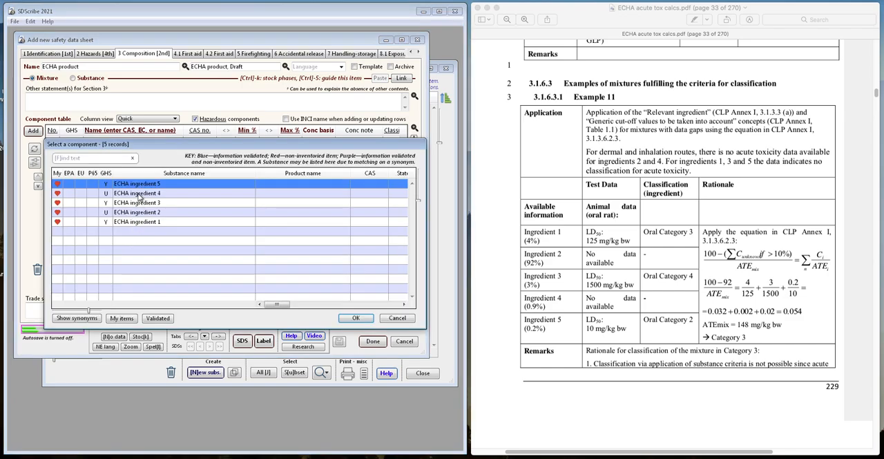
pyautogui.doubleClick(140, 193)
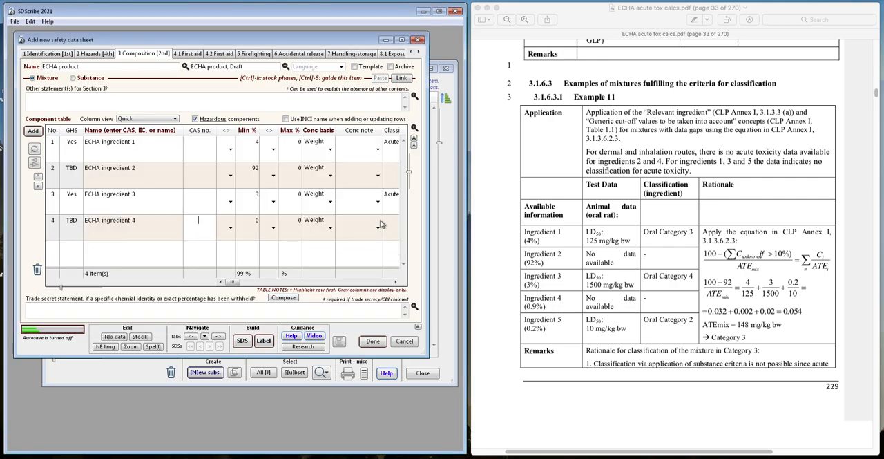
pyautogui.click(243, 236)
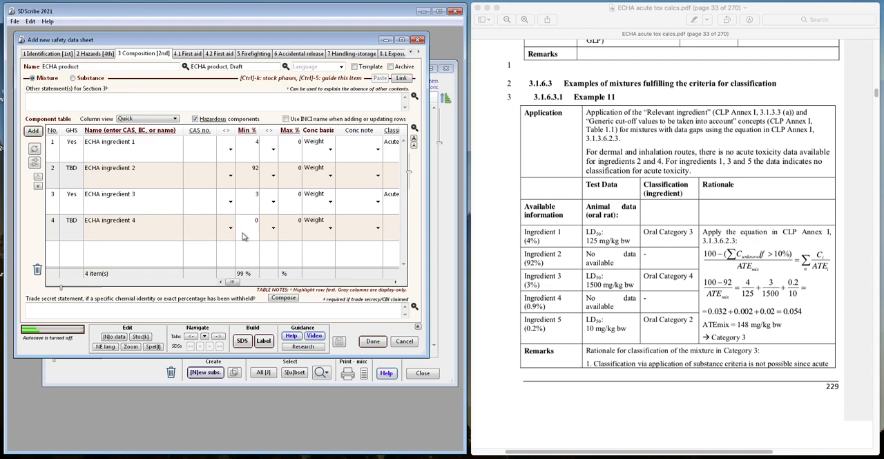
pyautogui.write('0.9')
pyautogui.click(114, 255)
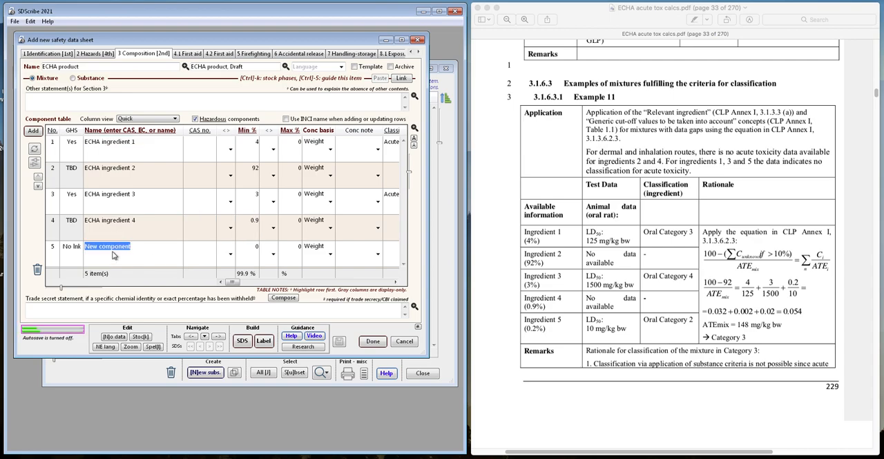
pyautogui.write('ECHA ingre\\')
pyautogui.press('Return')
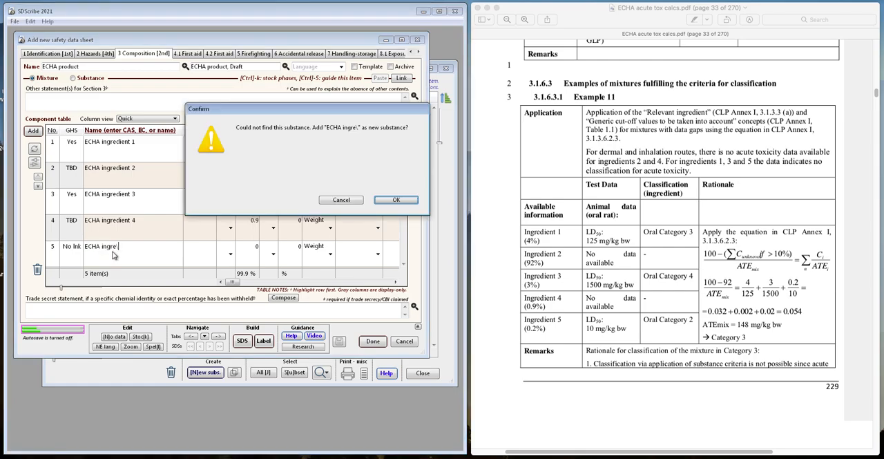
pyautogui.click(335, 201)
# - Add ECHA ingredient 5 as the fifth component in the composition table, with a minimum concentration of 0.2 %
pyautogui.click(116, 250)
pyautogui.click(115, 248)
pyautogui.moveTo(129, 248); pyautogui.dragTo(73, 250)
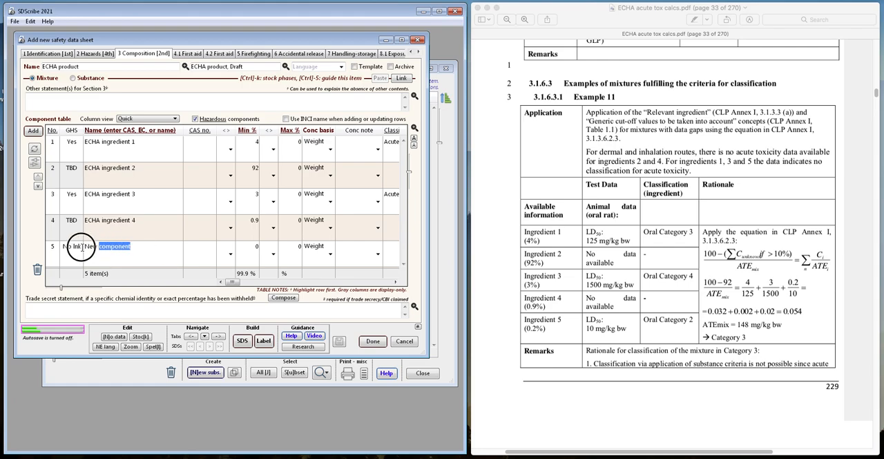
pyautogui.write('echa in')
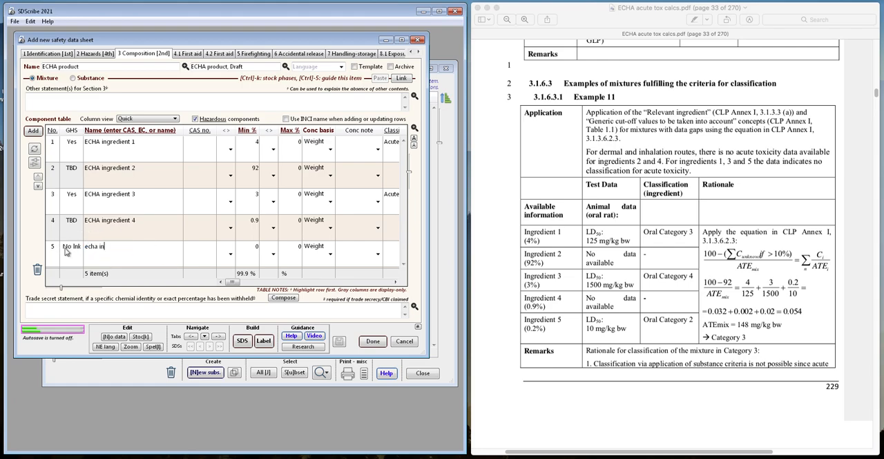
pyautogui.write('gr')
pyautogui.press('Tab')
pyautogui.doubleClick(145, 185)
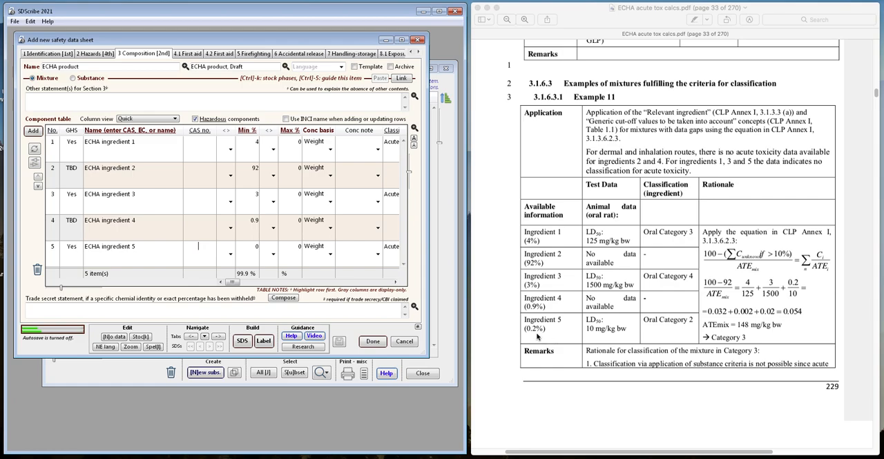
pyautogui.click(257, 255)
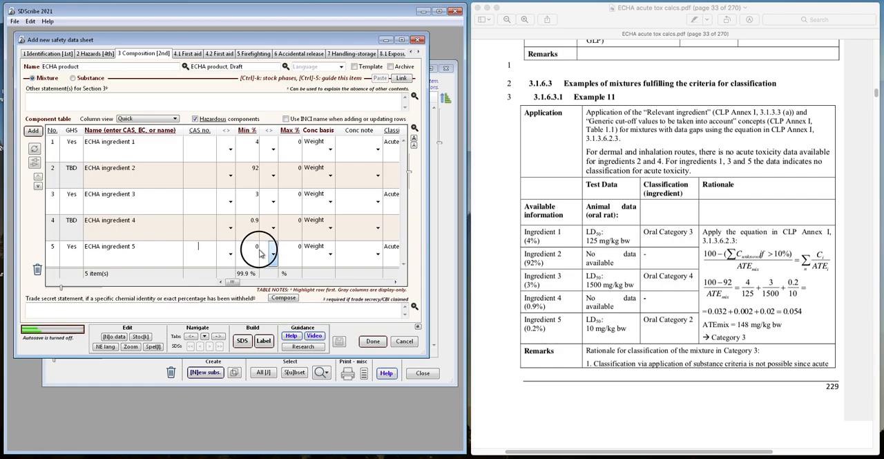
pyautogui.click(255, 247)
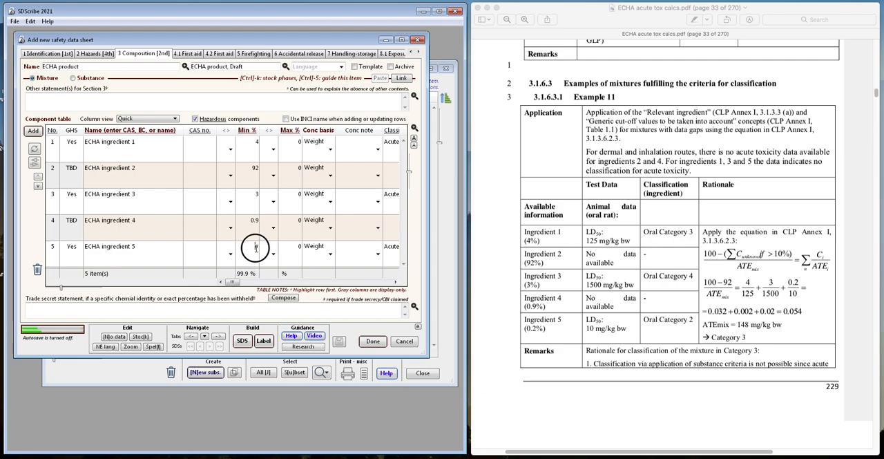
pyautogui.doubleClick(256, 250)
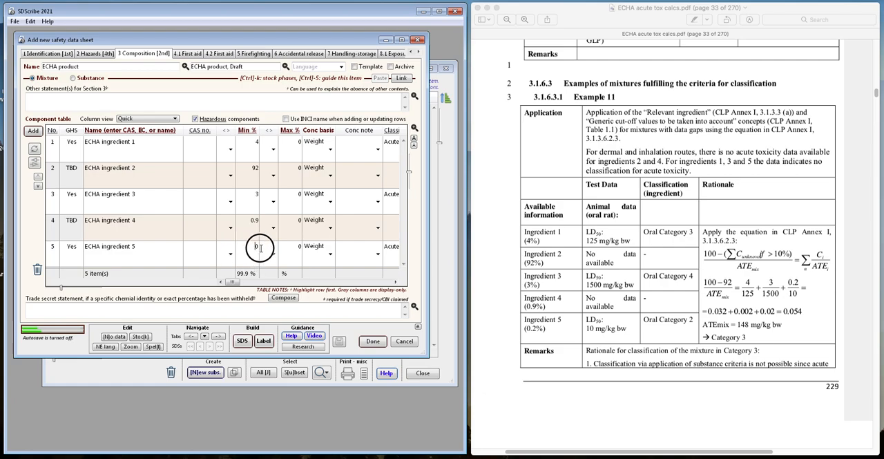
pyautogui.write('.2')
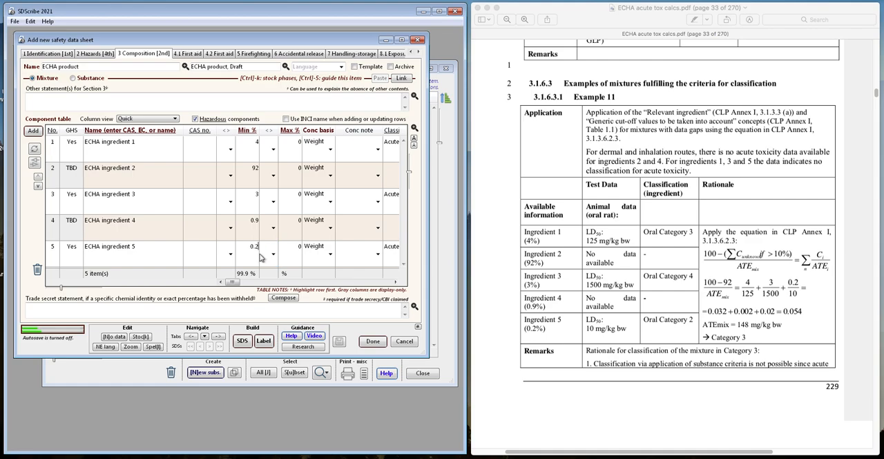
# - Generate the hazard classification suggestions for the ECHA product and compare the suggested oral category and ATE with the PDF example
pyautogui.click(96, 56)
pyautogui.click(66, 126)
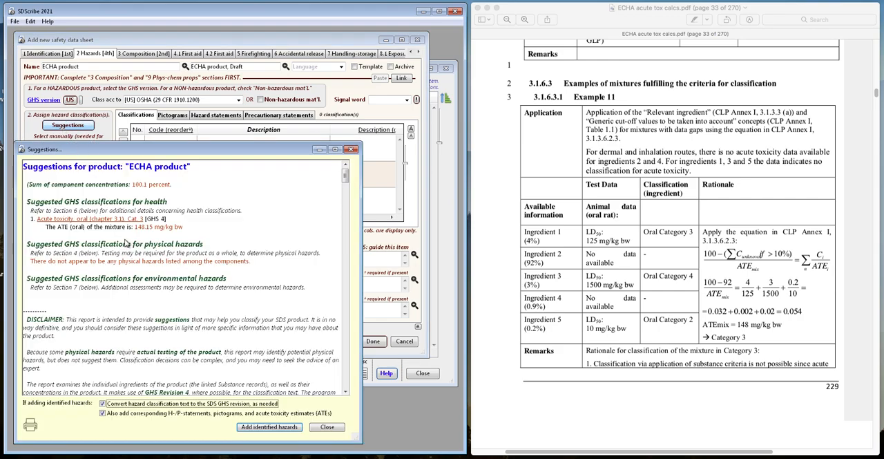
pyautogui.scroll(-2, 104, 235)
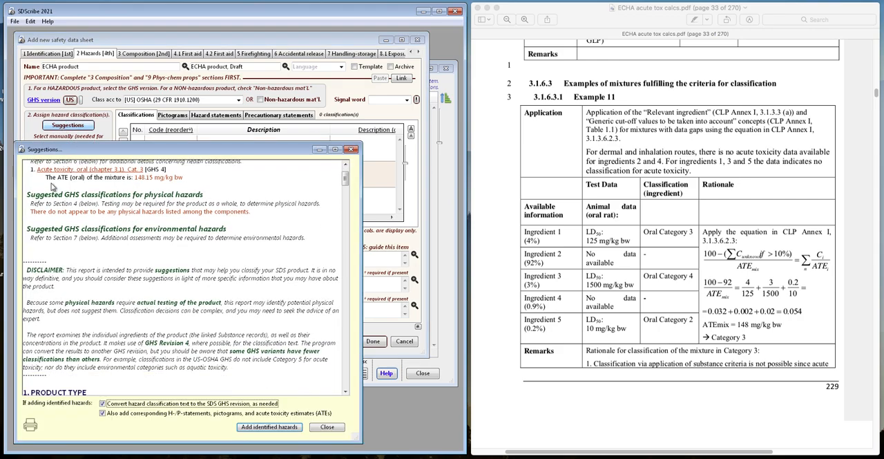
pyautogui.scroll(2, 55, 190)
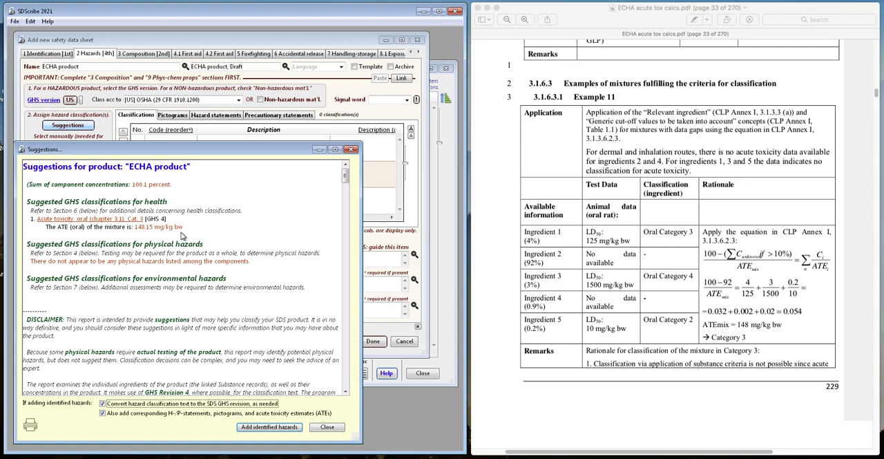
pyautogui.click(565, 405)
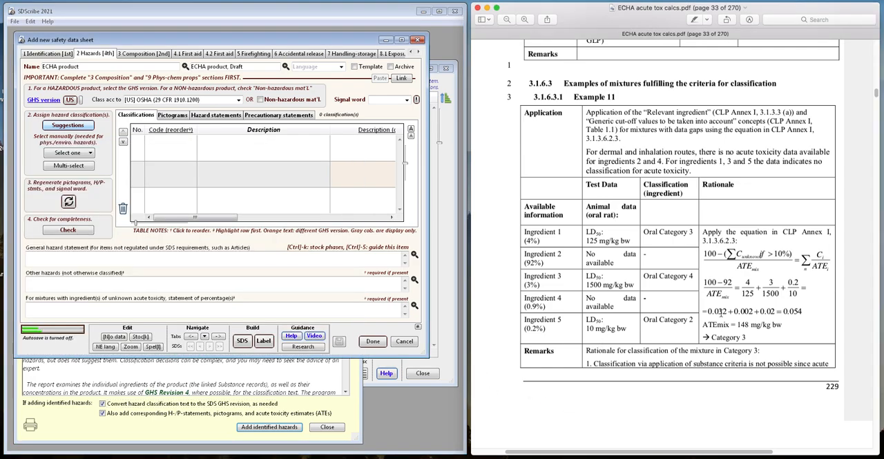
pyautogui.click(167, 410)
pyautogui.click(639, 412)
pyautogui.click(266, 381)
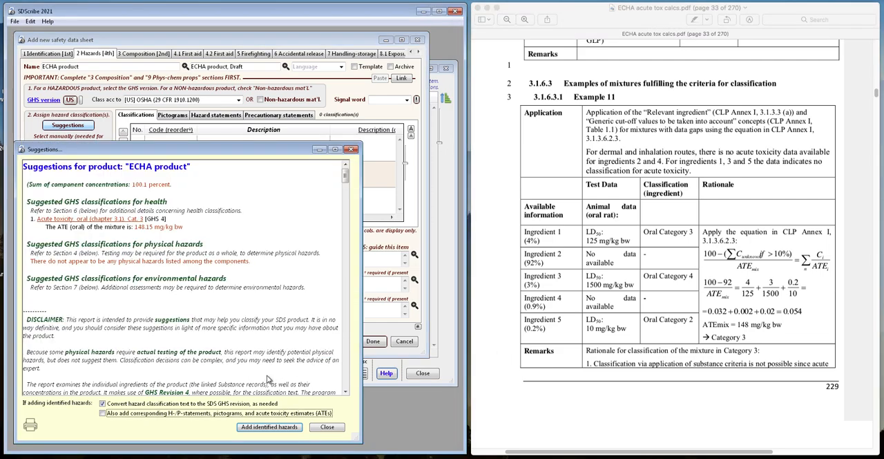
pyautogui.click(350, 150)
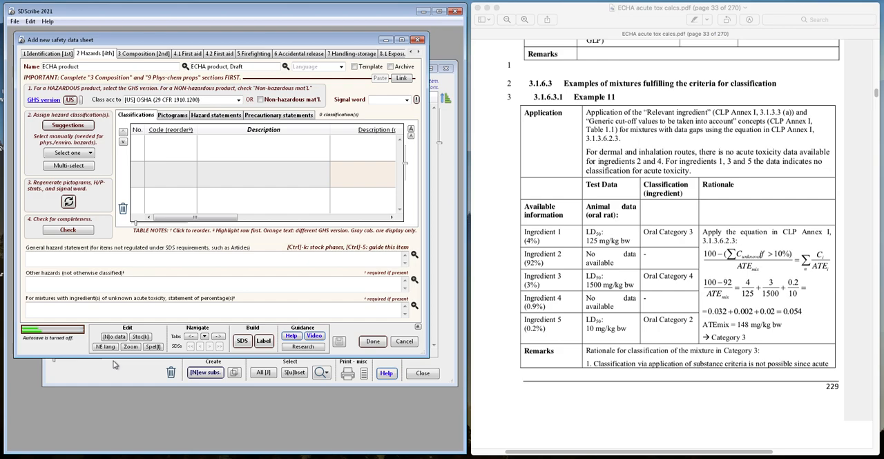
# - Save the ECHA product safety data sheet and return to the substance list
pyautogui.click(373, 342)
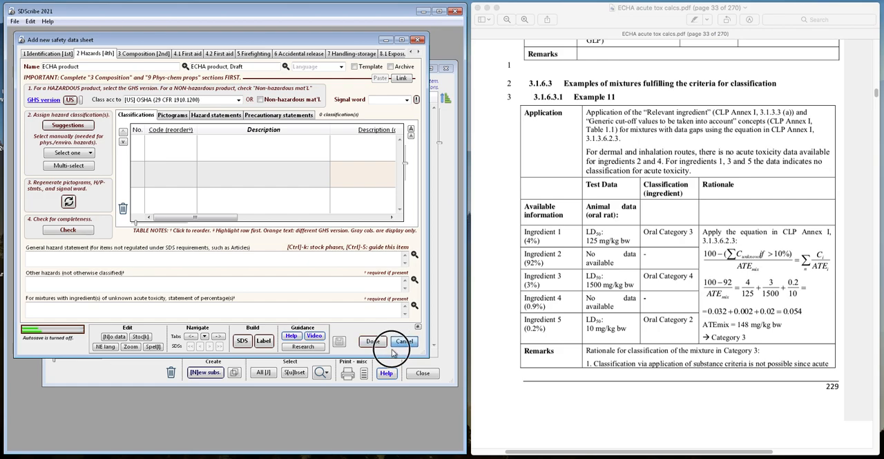
pyautogui.click(371, 341)
pyautogui.click(138, 377)
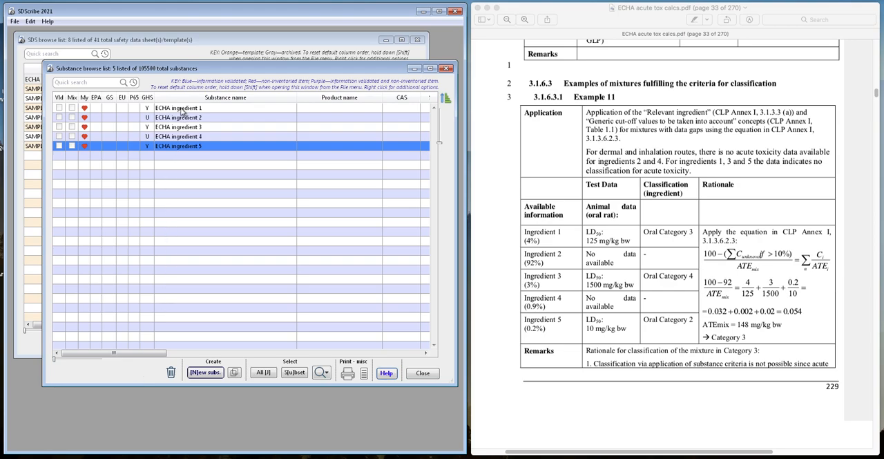
# - Open the ECHA ingredient 1 substance and re-enter 125 mg/kg as its measured oral acute toxicity in the toxicological table
pyautogui.click(181, 109)
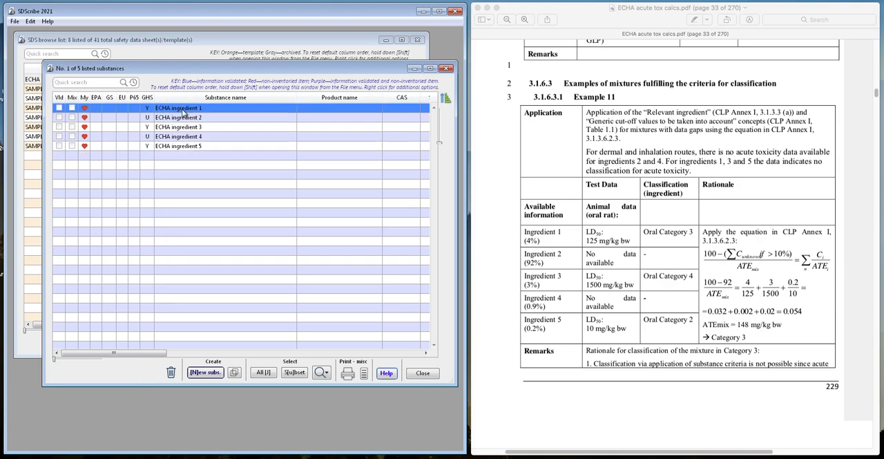
pyautogui.click(124, 85)
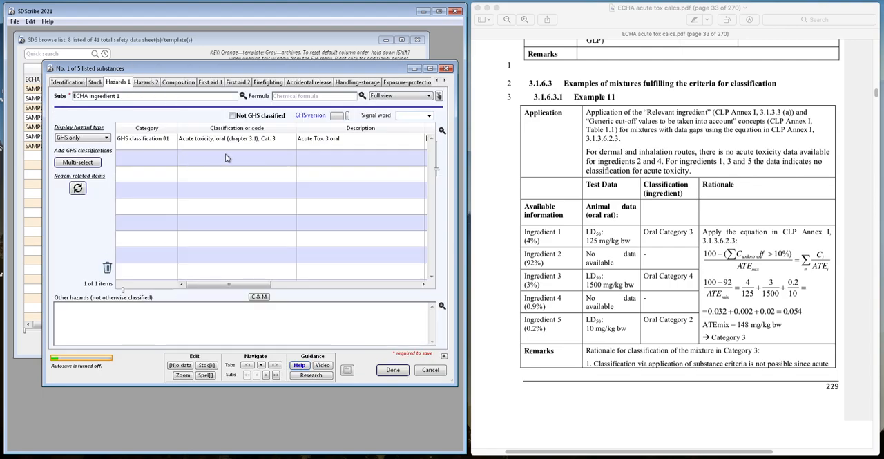
pyautogui.click(261, 365)
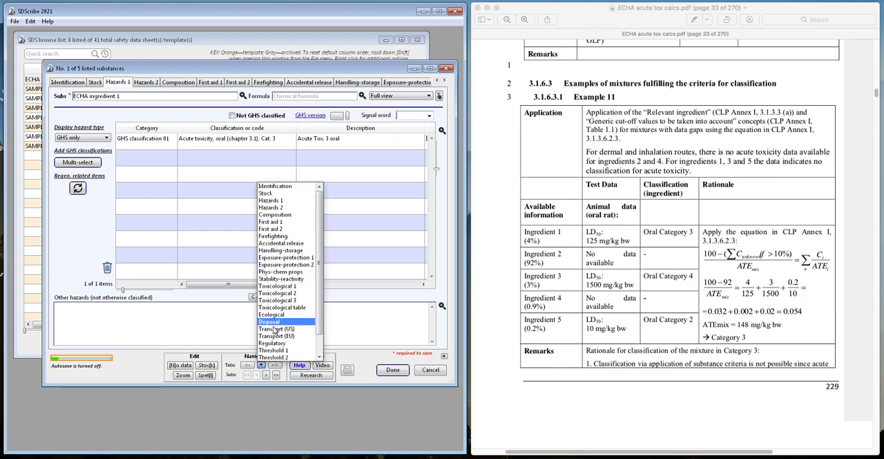
pyautogui.click(275, 308)
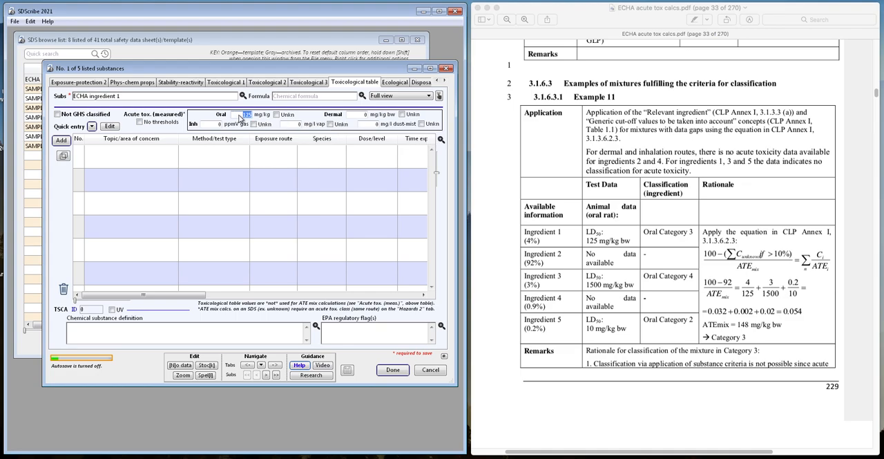
pyautogui.press('BackSpace')
pyautogui.write('125')
pyautogui.doubleClick(244, 115)
pyautogui.click(245, 117)
pyautogui.doubleClick(245, 118)
pyautogui.click(244, 118)
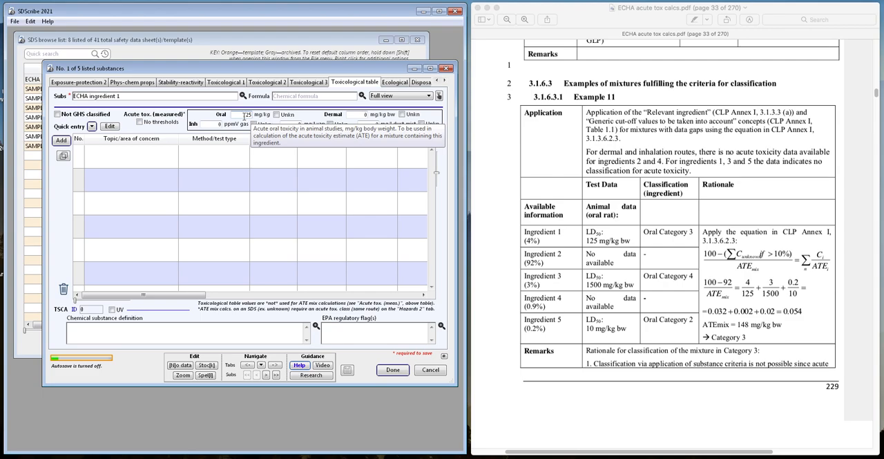
# - Delete the oral acute toxicity Cat. 3 classification from ECHA ingredient 1's hazards
pyautogui.click(261, 364)
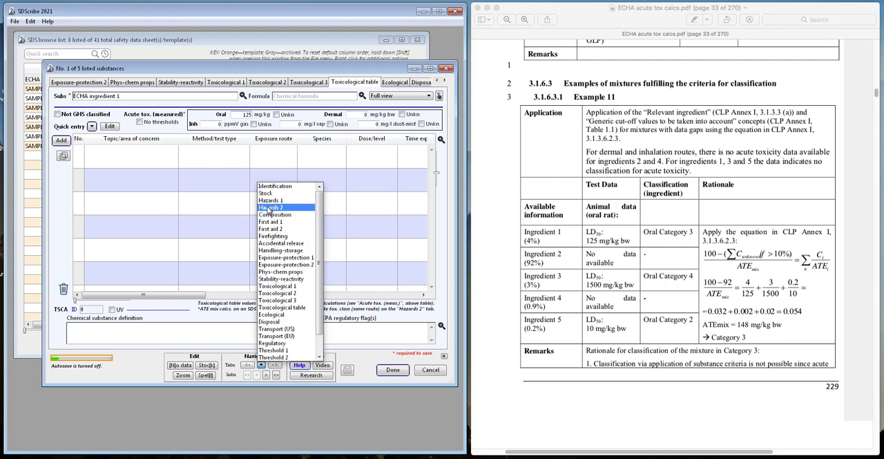
pyautogui.click(268, 207)
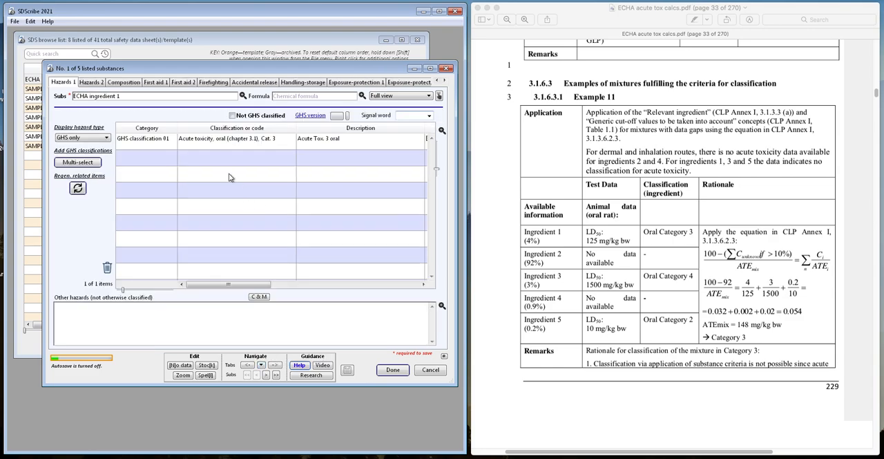
pyautogui.click(155, 148)
pyautogui.click(107, 267)
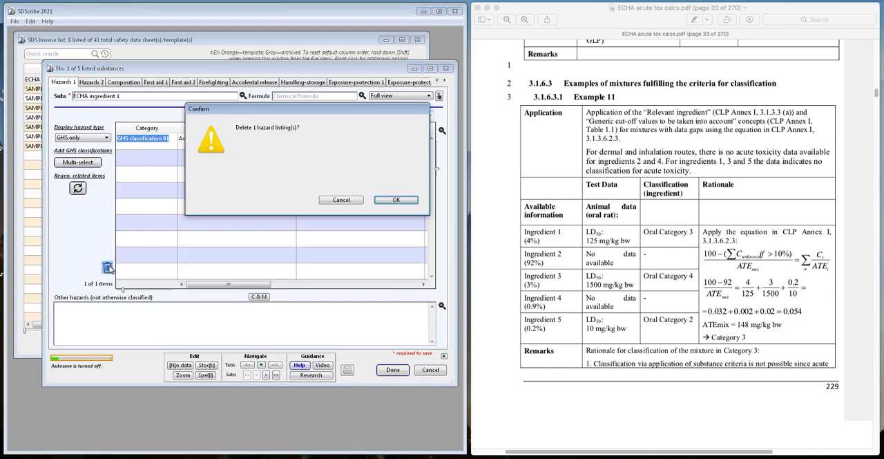
pyautogui.click(396, 200)
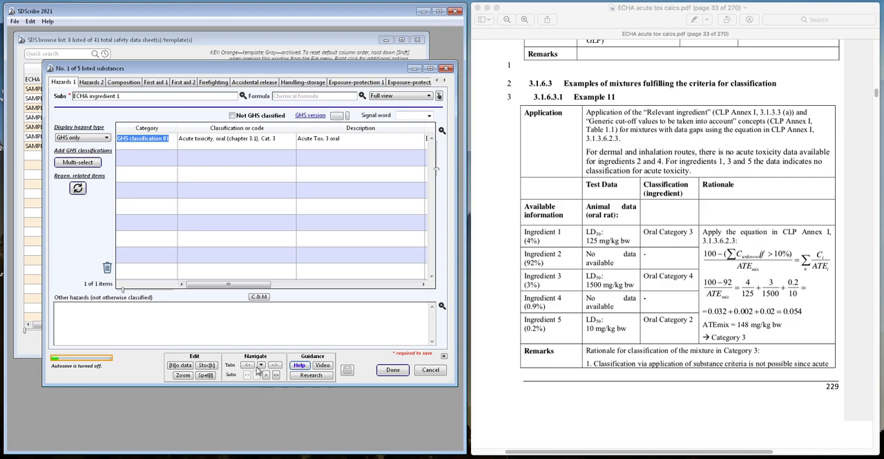
# - Go to ECHA ingredient 3 and delete its oral acute toxicity Cat. 4 classification
pyautogui.click(265, 375)
pyautogui.click(266, 375)
pyautogui.click(153, 143)
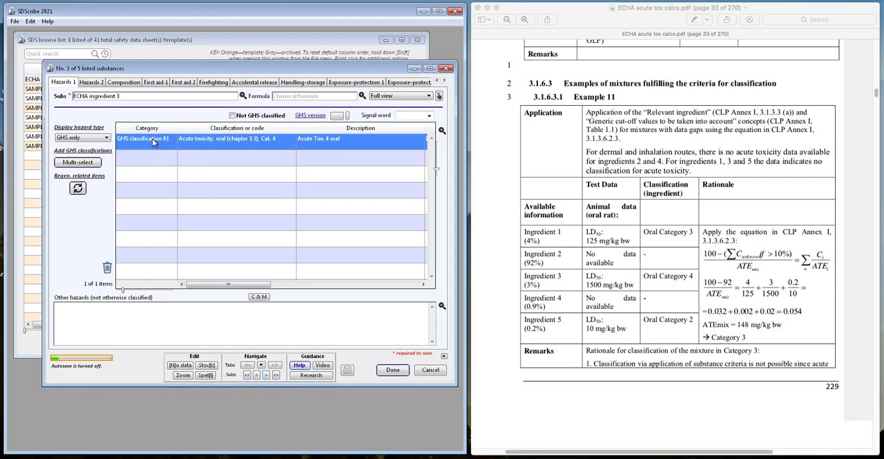
pyautogui.click(107, 267)
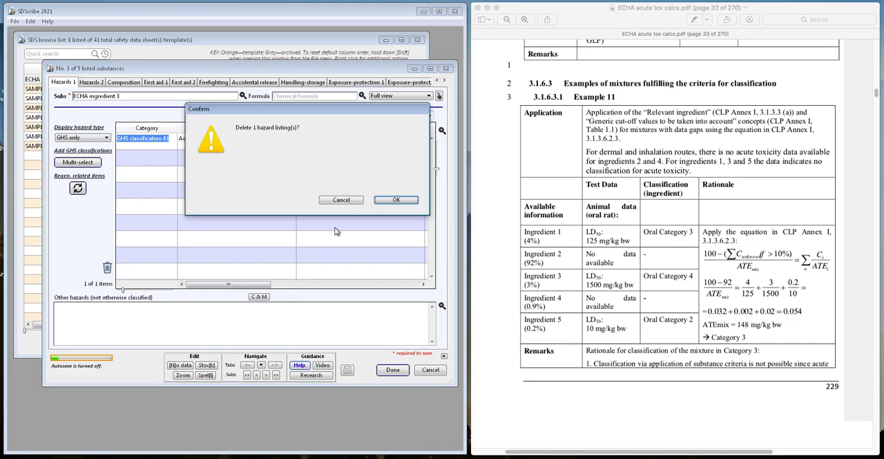
pyautogui.click(397, 201)
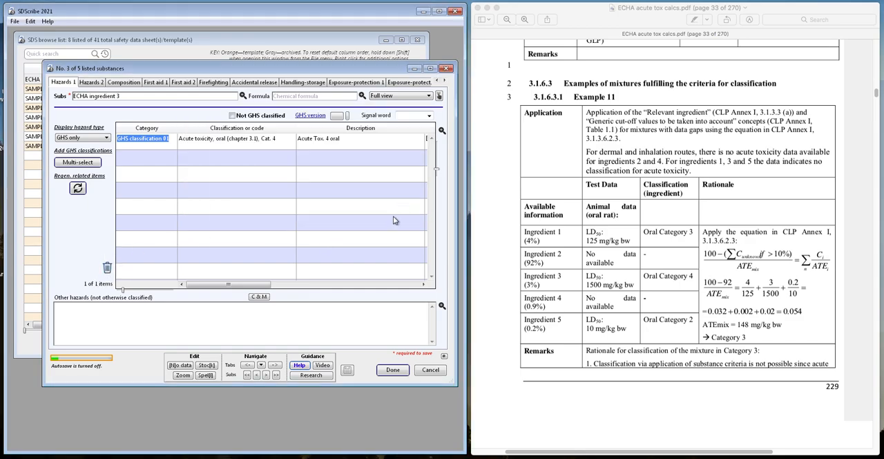
# - Go to ECHA ingredient 5, delete its oral acute toxicity Cat. 2 classification, and save the substance
pyautogui.click(264, 373)
pyautogui.click(263, 373)
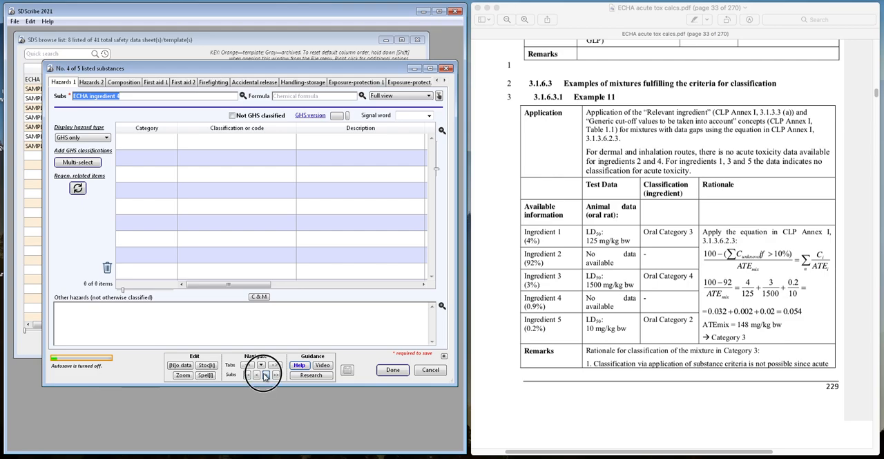
pyautogui.click(157, 144)
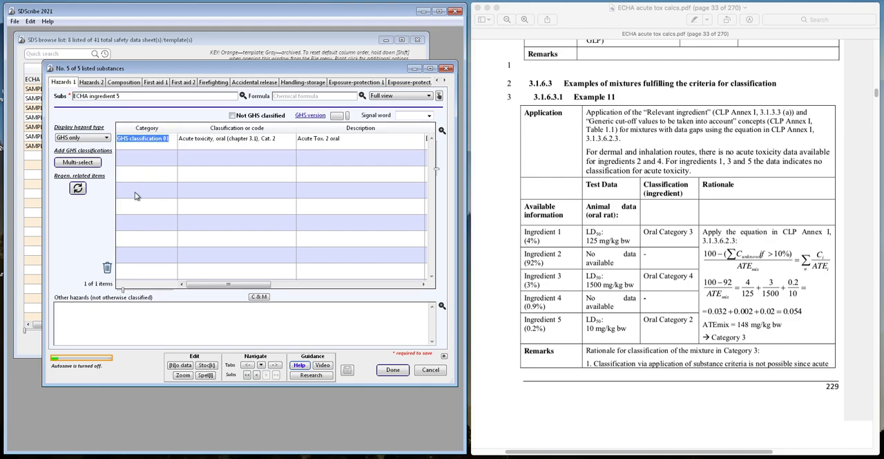
pyautogui.click(107, 268)
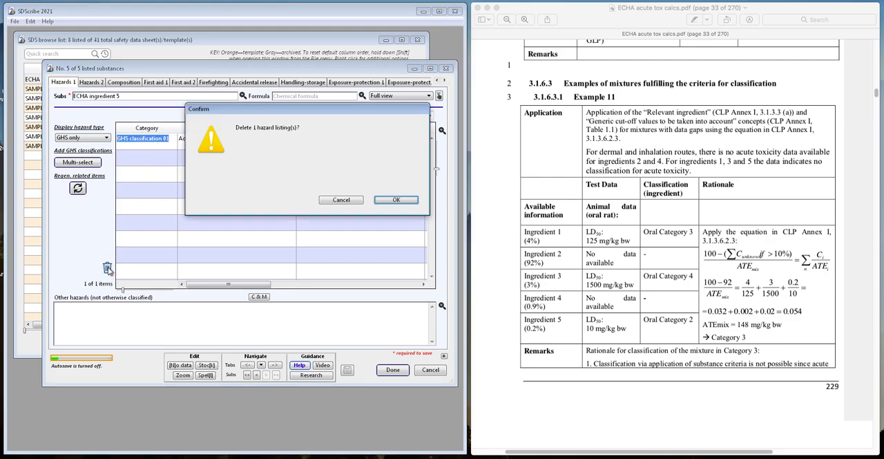
pyautogui.click(394, 199)
pyautogui.click(394, 371)
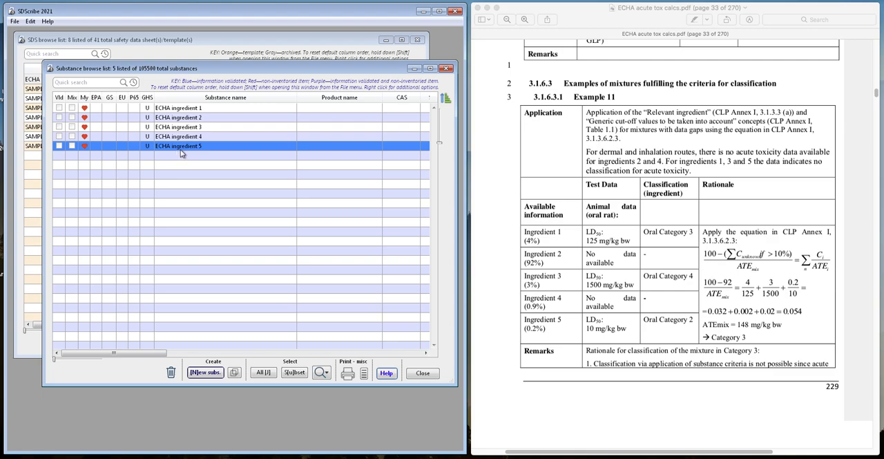
# - Open the ECHA product safety data sheet and generate classification suggestions from its Hazards section
pyautogui.click(183, 55)
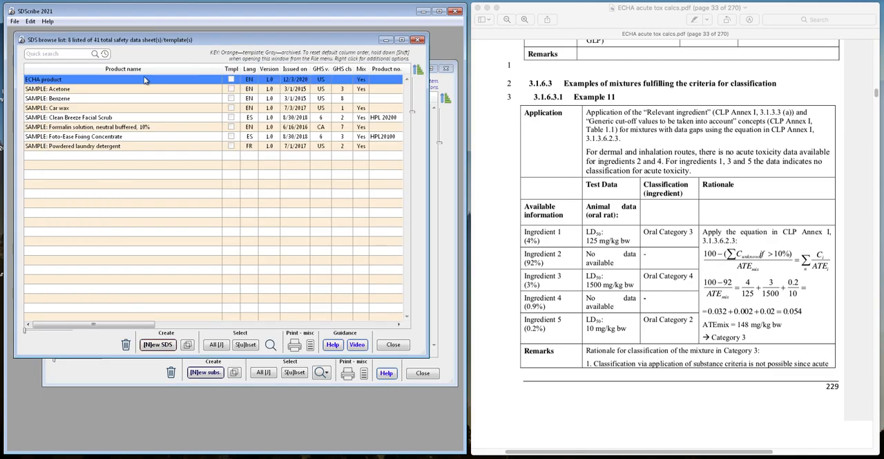
pyautogui.click(55, 81)
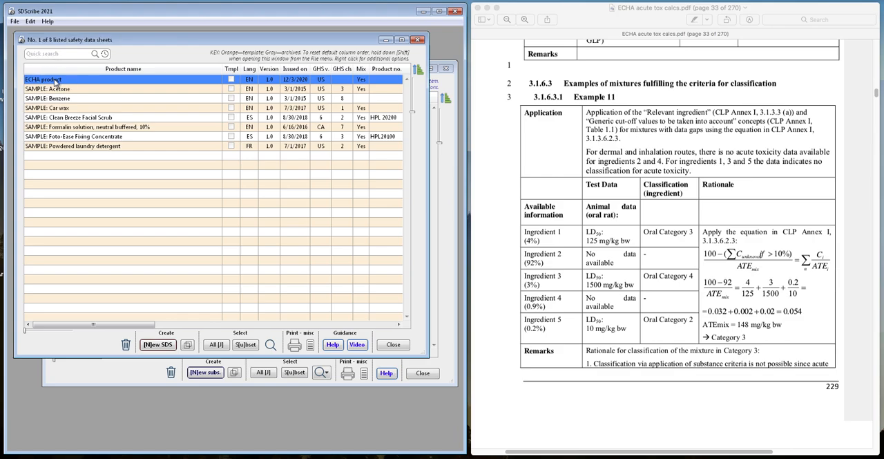
pyautogui.click(84, 55)
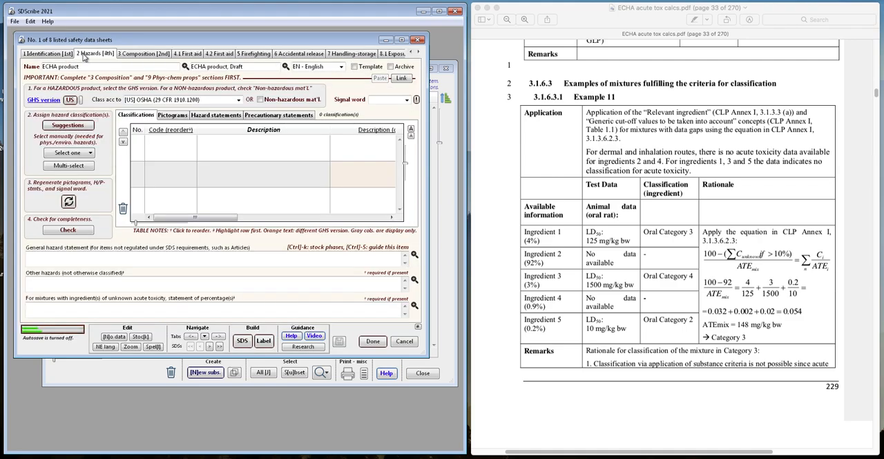
pyautogui.click(73, 127)
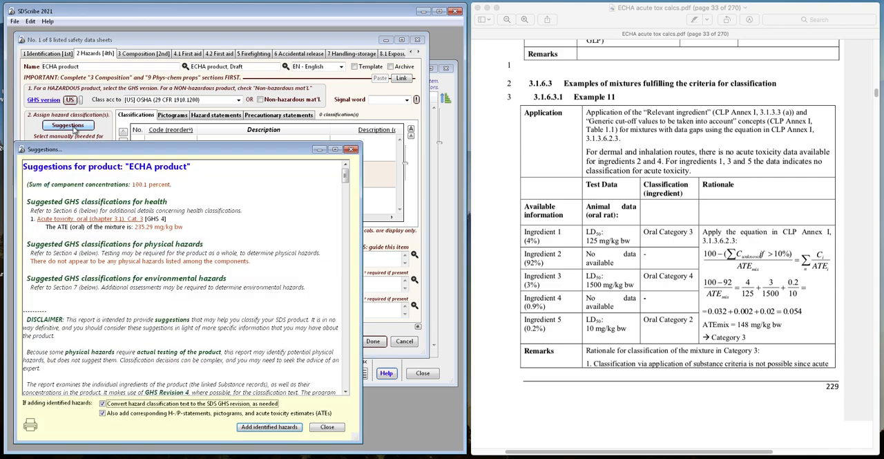
# - Examine the acute oral toxicity point estimates and mixture ATE calculation in the suggestions report, and close it without adding hazards
pyautogui.moveTo(88, 143); pyautogui.dragTo(94, 60)
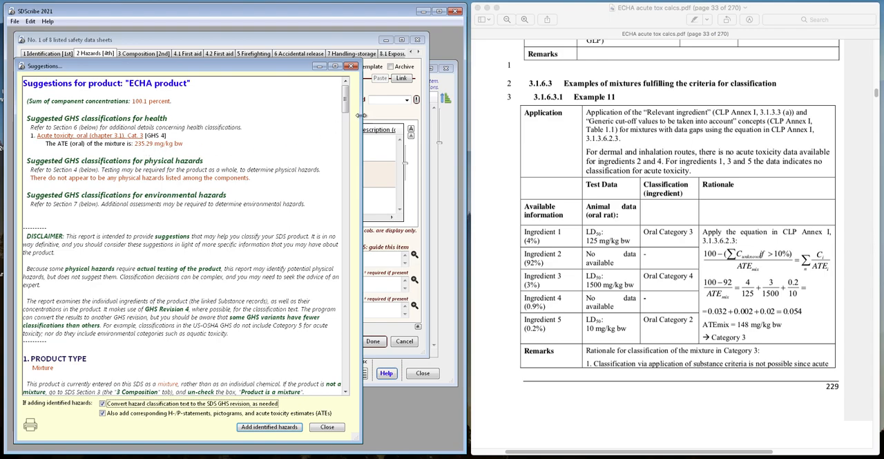
pyautogui.moveTo(347, 110); pyautogui.dragTo(351, 185)
pyautogui.moveTo(350, 185); pyautogui.dragTo(351, 214)
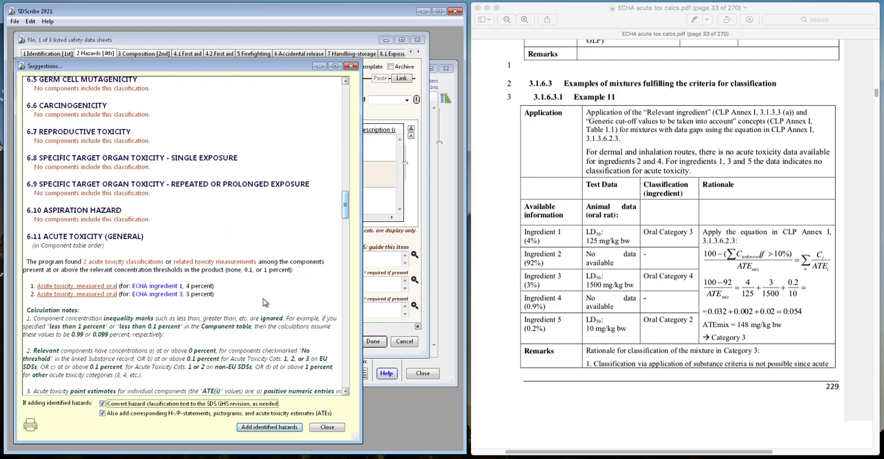
pyautogui.scroll(-3, 230, 321)
pyautogui.scroll(-9, 230, 322)
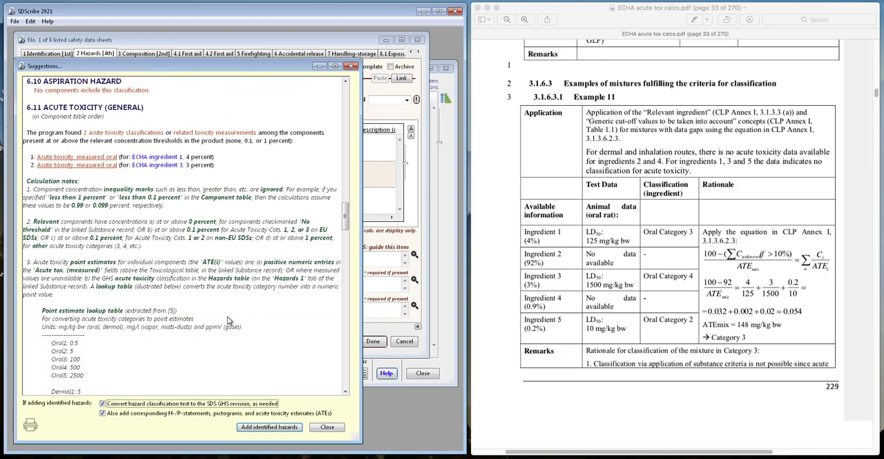
pyautogui.scroll(-6, 230, 321)
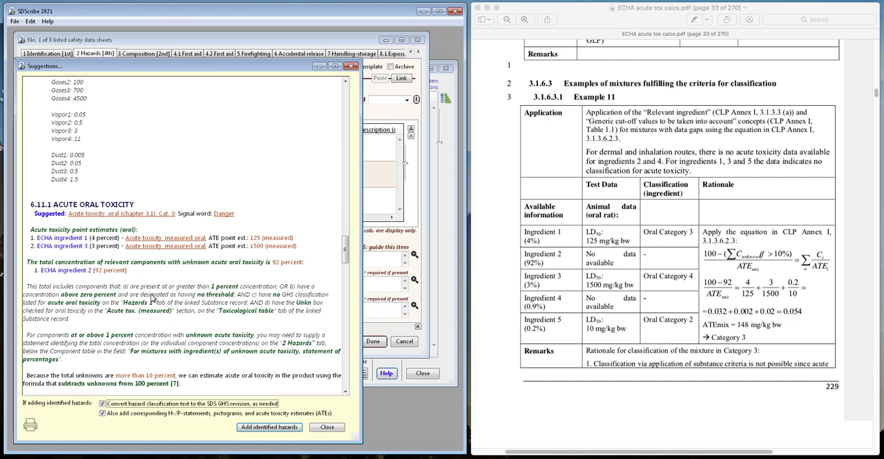
pyautogui.scroll(-4, 153, 296)
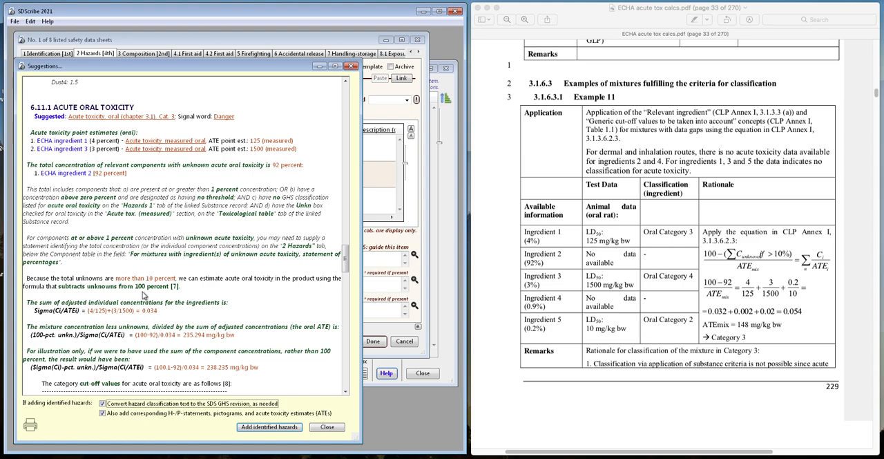
pyautogui.scroll(-4, 144, 295)
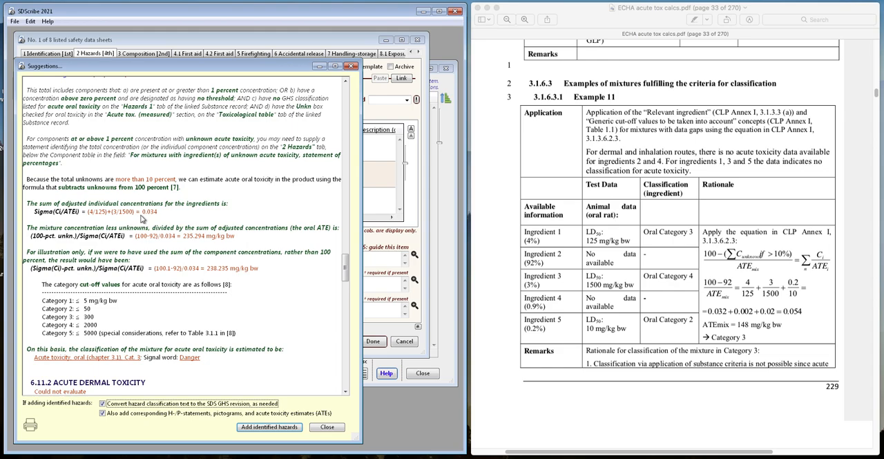
pyautogui.click(324, 426)
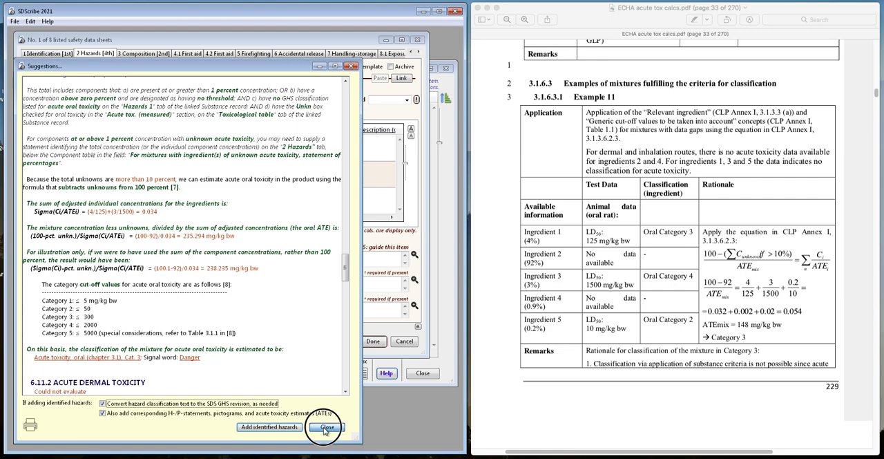
# - Open ECHA ingredient 5's toxicological table, enable No thresholds for its measured acute toxicity, and save the substance
pyautogui.click(88, 369)
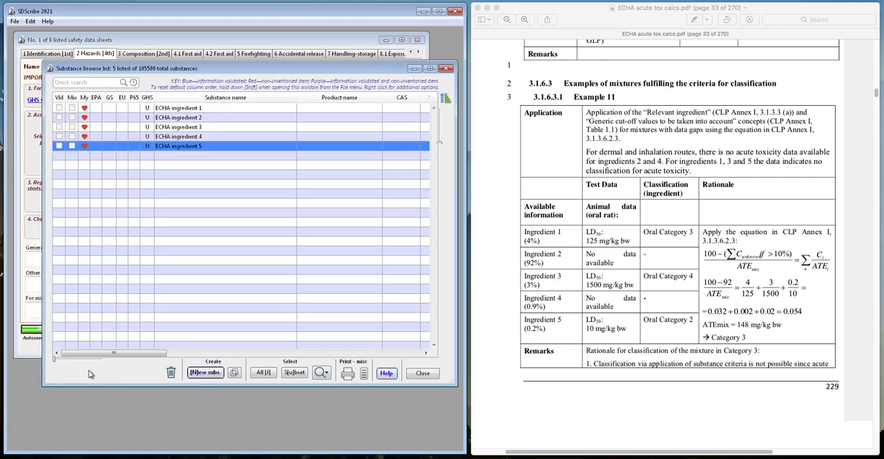
pyautogui.click(204, 151)
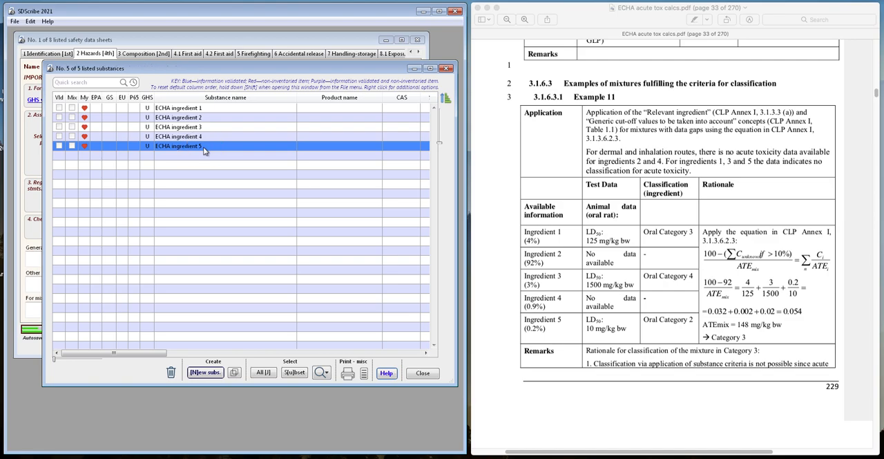
pyautogui.click(114, 82)
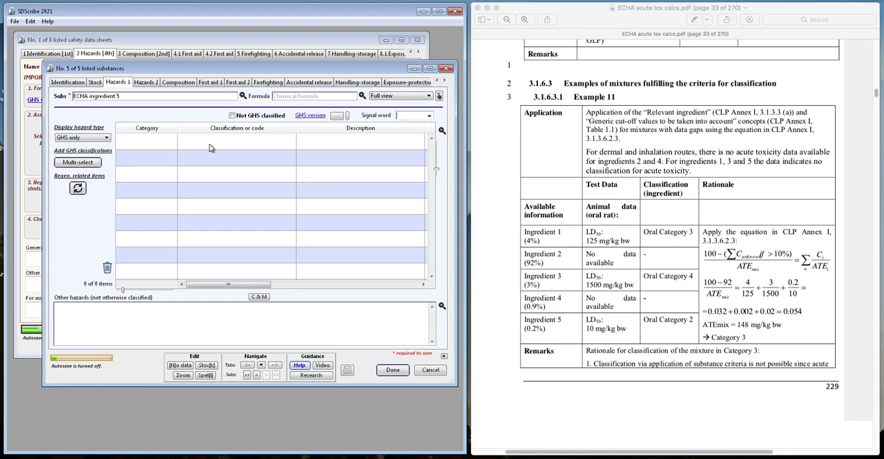
pyautogui.click(261, 365)
pyautogui.click(268, 308)
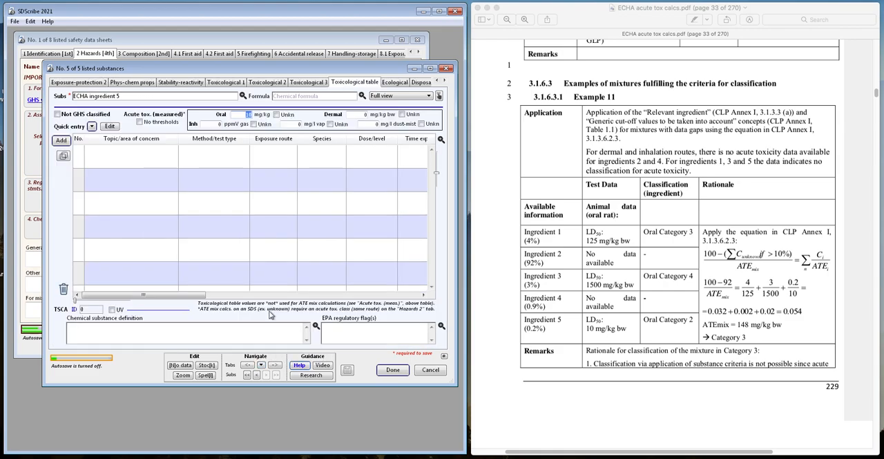
pyautogui.click(154, 123)
pyautogui.moveTo(252, 119)
pyautogui.click(392, 372)
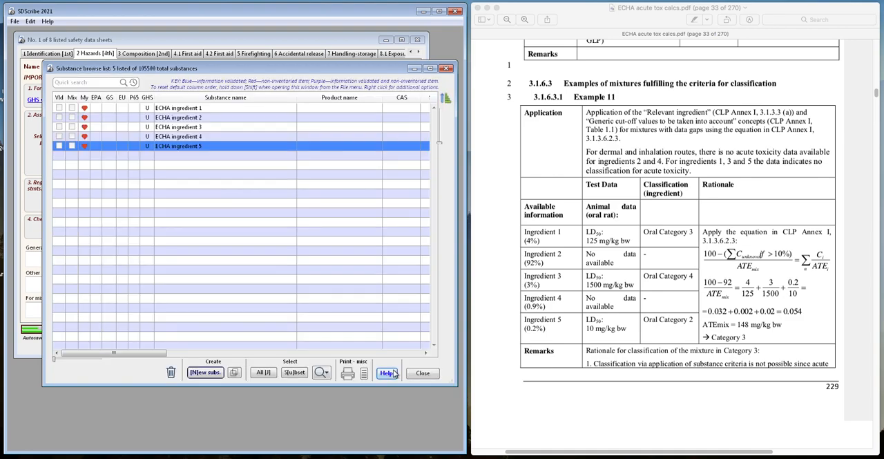
# - Regenerate the ECHA product's hazard suggestions, check the acute oral toxicity calculation for ingredient 5's contribution, and close the report without adding hazards
pyautogui.click(34, 130)
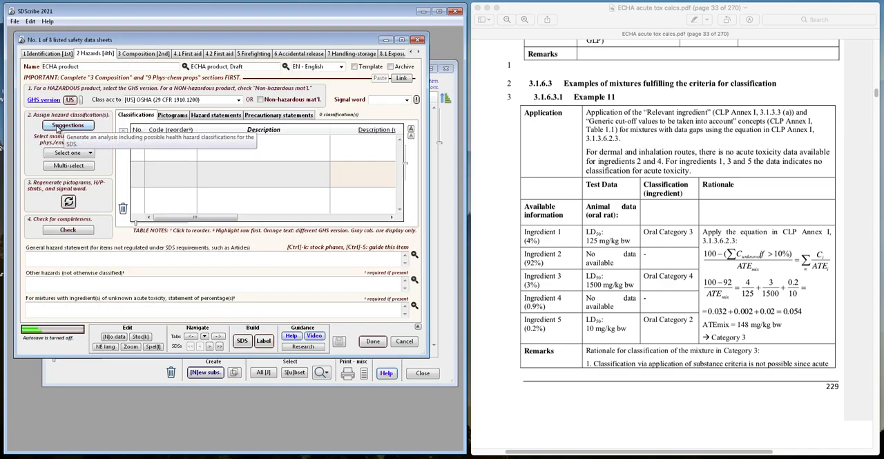
pyautogui.click(67, 125)
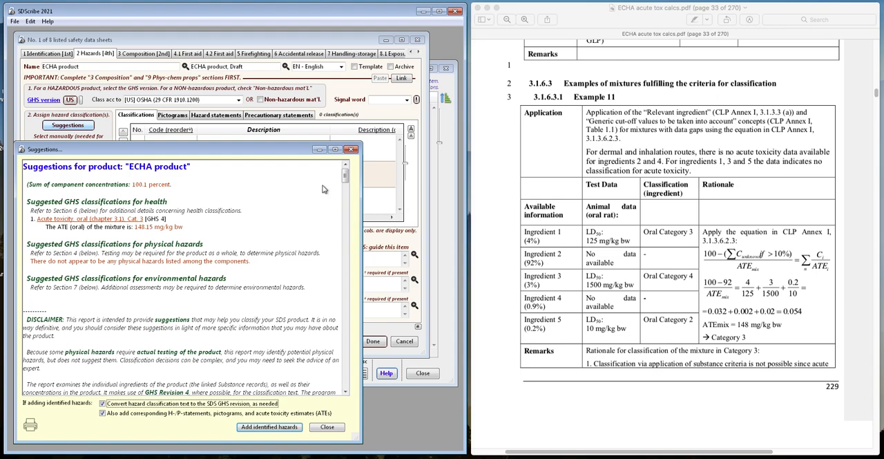
pyautogui.moveTo(345, 174); pyautogui.dragTo(349, 291)
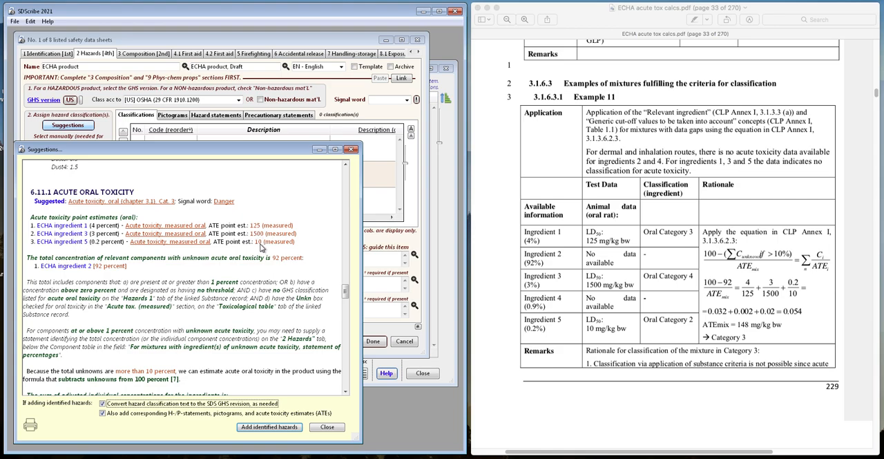
pyautogui.scroll(-4, 199, 299)
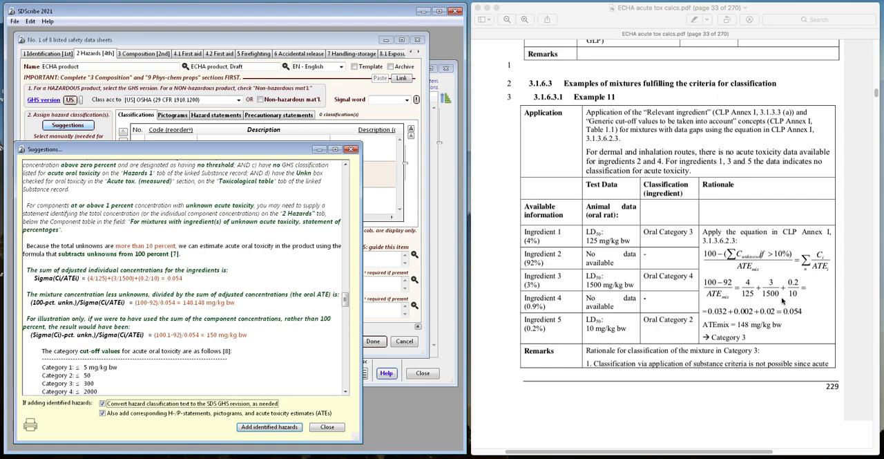
pyautogui.click(327, 427)
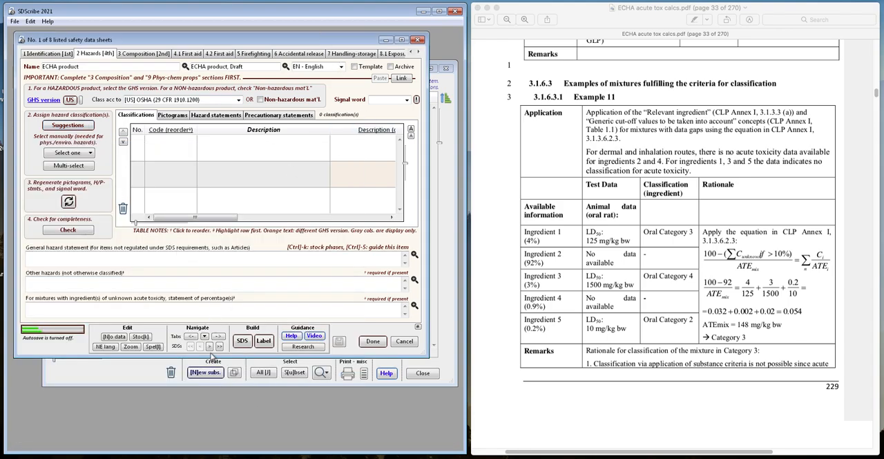
pyautogui.click(205, 336)
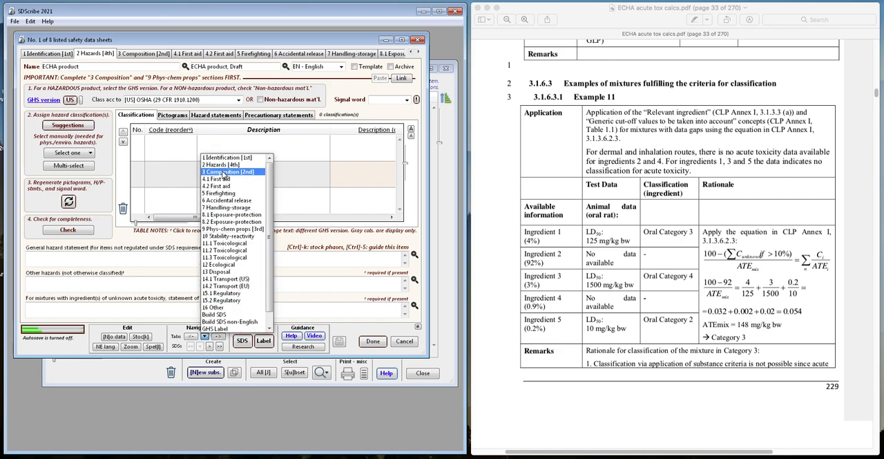
pyautogui.click(122, 277)
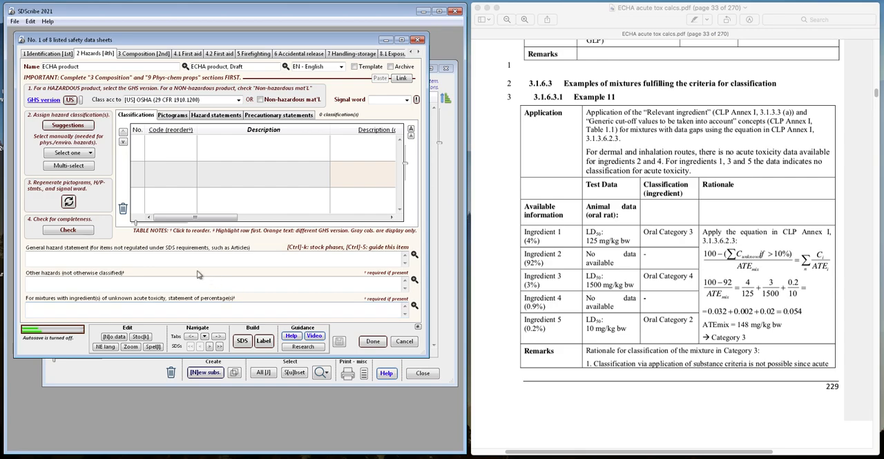
pyautogui.click(55, 125)
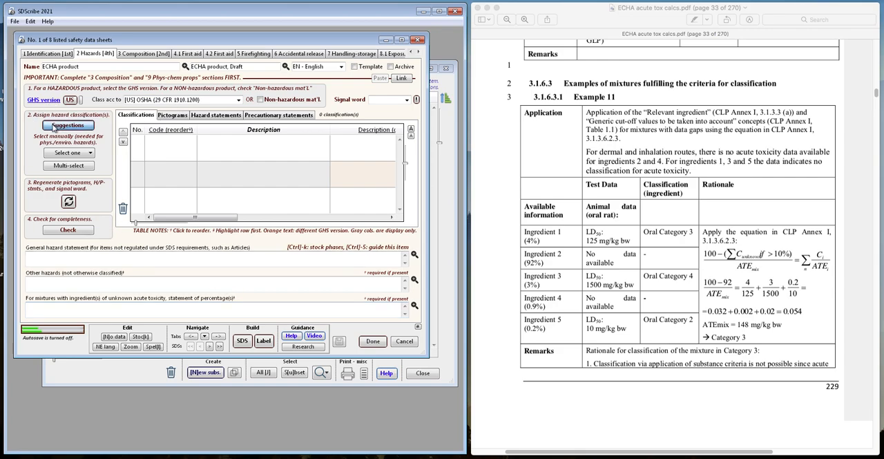